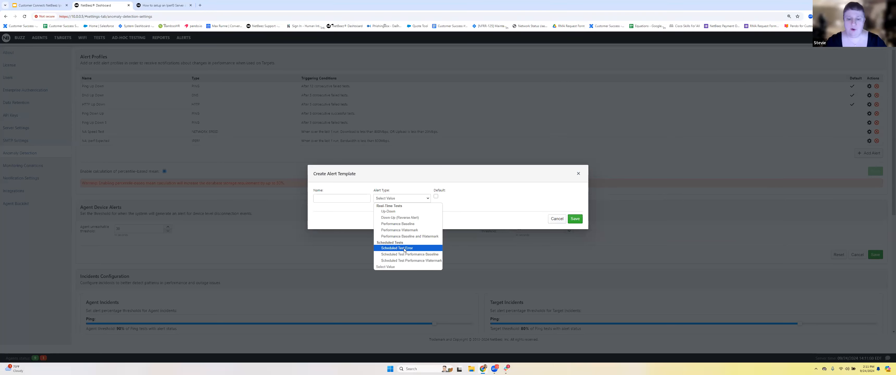
Set the new alert template's type to Scheduled Test Error and examine its run-count and test-type conditions
click(409, 251)
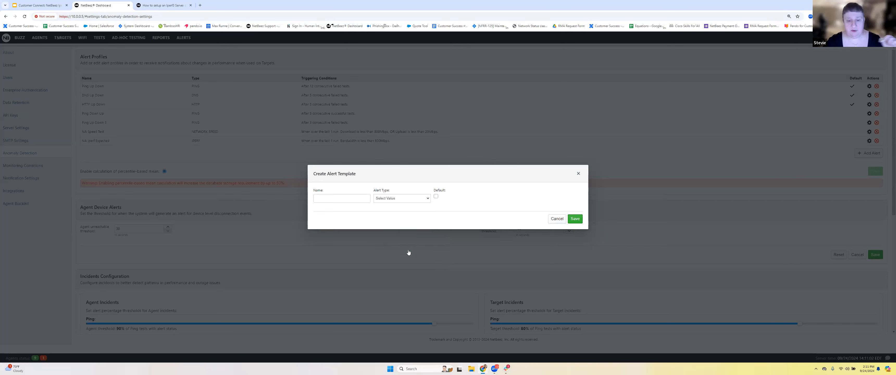
click(357, 230)
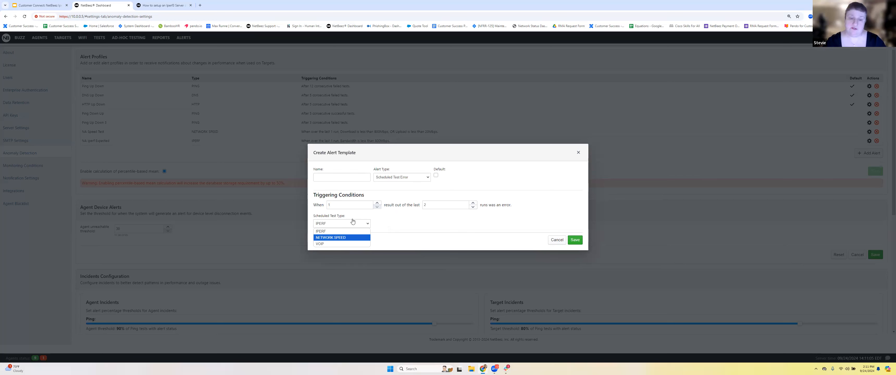
click(428, 205)
double_click(428, 204)
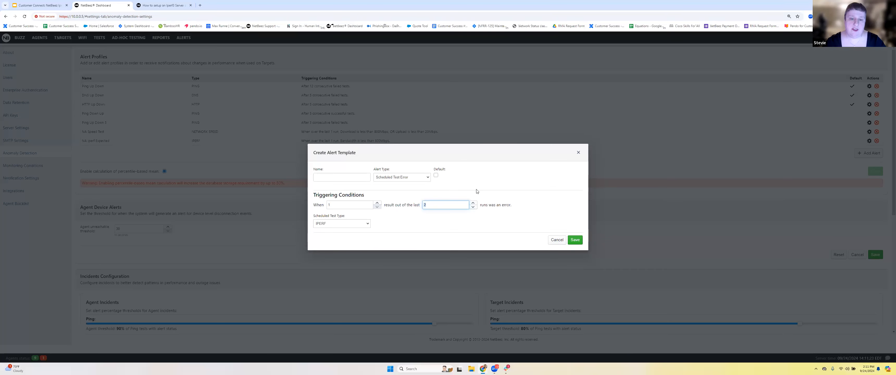
Switch the alert type to Scheduled Test Performance Baseline and set its rule to NETWORK SPEED: Download is less than
click(406, 176)
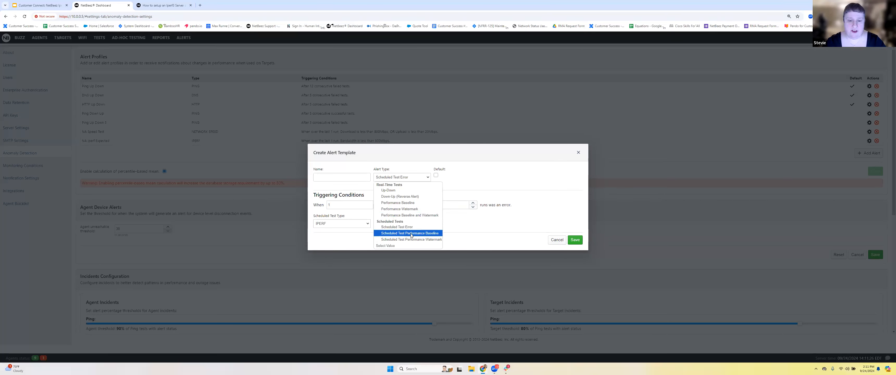
click(411, 234)
click(404, 161)
click(415, 217)
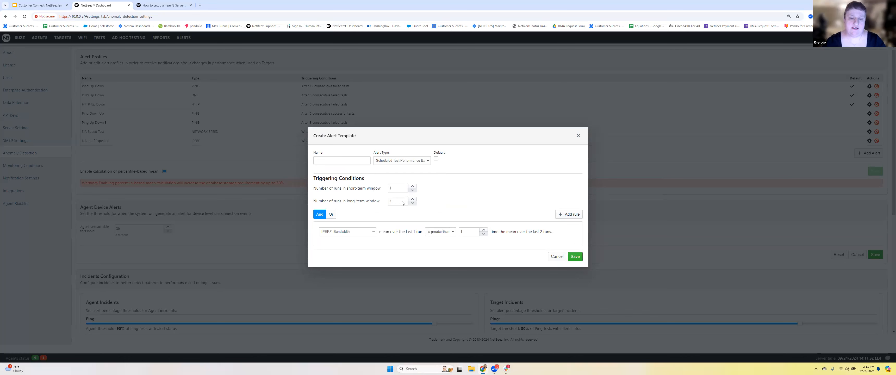
click(368, 235)
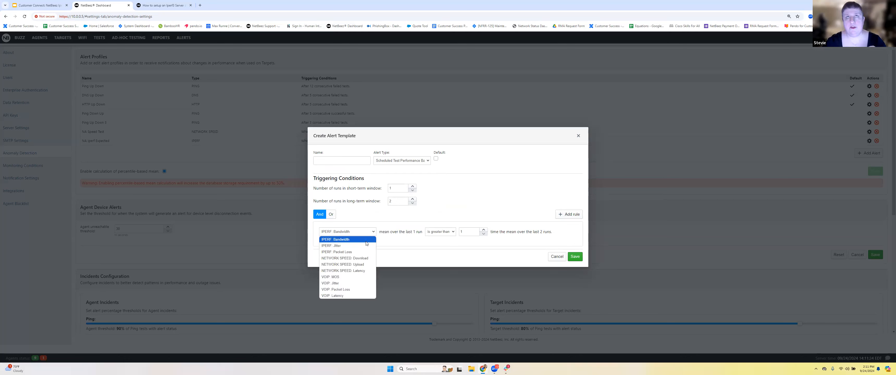
click(354, 259)
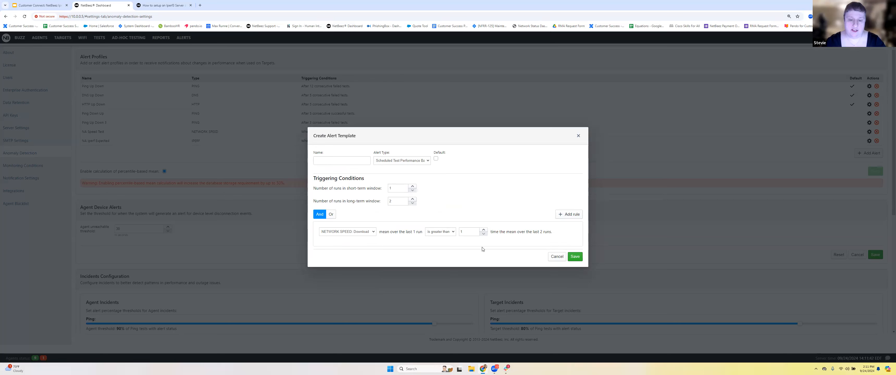
click(441, 232)
click(438, 246)
Set the baseline's long-term window to 15 runs, its short-term window to 3 runs, and the rule multiplier to 2
double_click(398, 202)
text(15)
double_click(397, 188)
text(3)
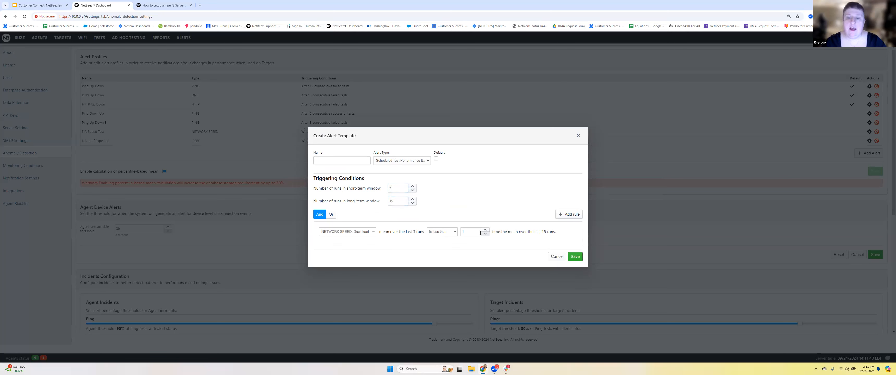
double_click(469, 232)
text(2)
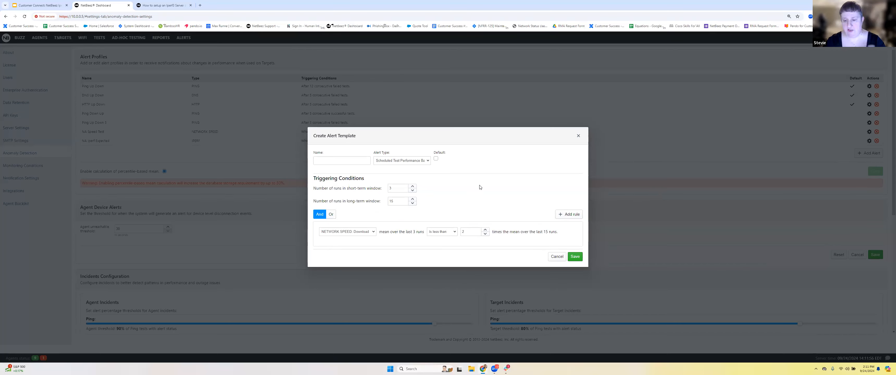
Change the alert type to Scheduled Test Performance Watermark with the rule NETWORK SPEED: Download is less than
click(416, 163)
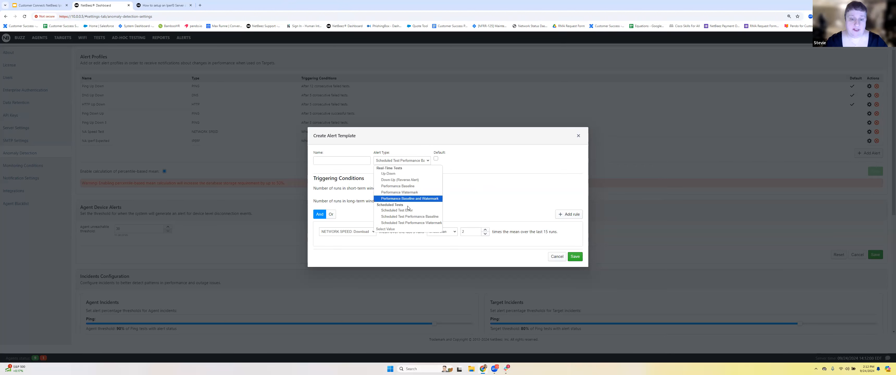
click(402, 223)
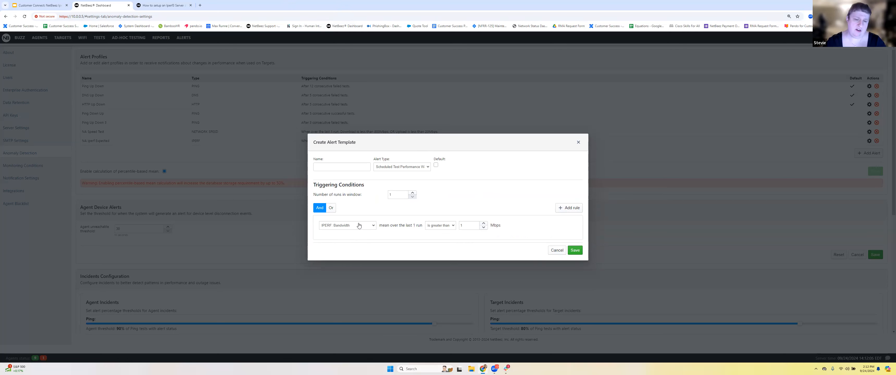
click(348, 225)
click(346, 252)
click(441, 225)
click(447, 236)
click(440, 225)
click(439, 241)
Add a rule for NETWORK SPEED: Upload less than 10 Mbps and set the download threshold to 25 Mbps
click(569, 207)
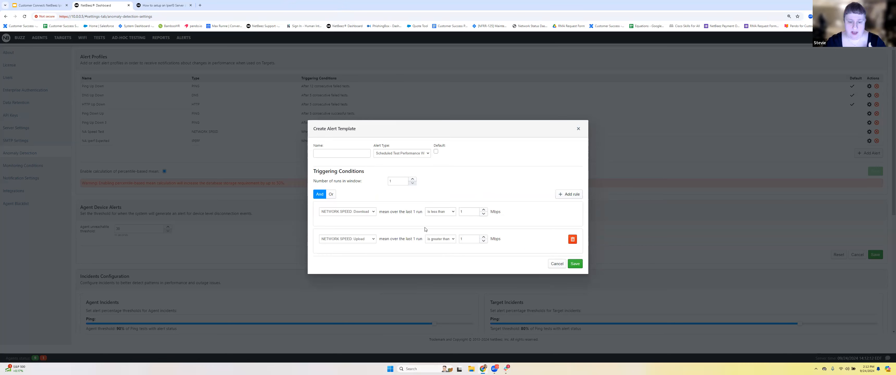
click(441, 241)
click(439, 254)
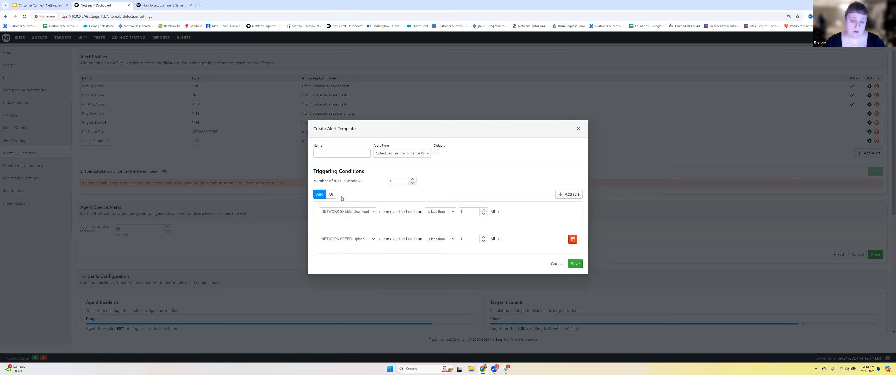
click(473, 239)
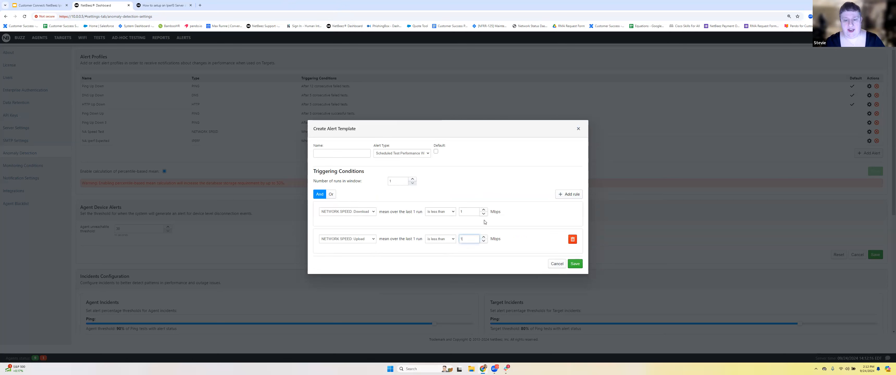
text(0)
double_click(465, 212)
text(25)
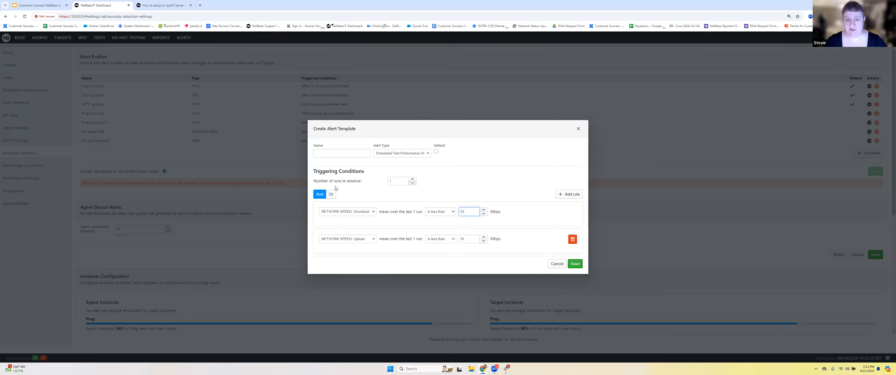
Try a window of 5 runs for the watermark rules, set it back to 1, and discard the unsaved alert template
click(351, 155)
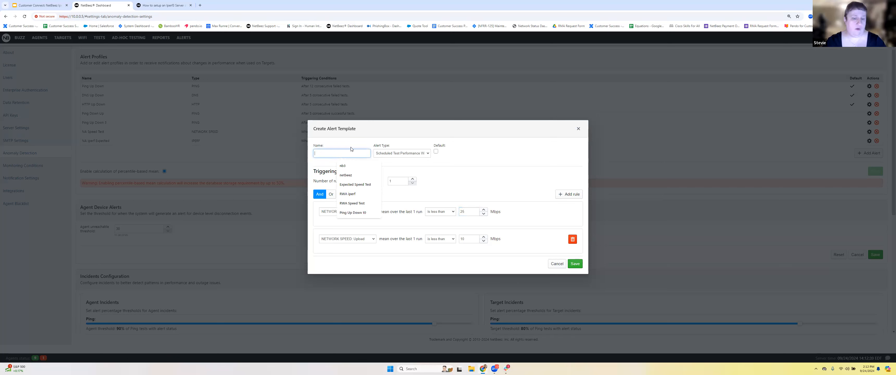
click(452, 164)
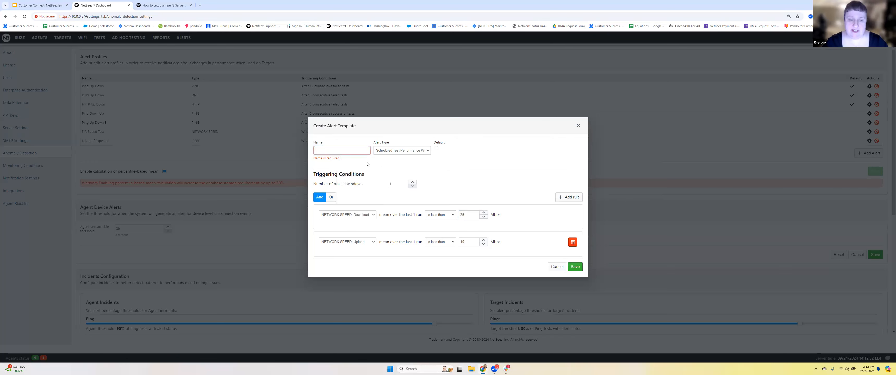
double_click(406, 186)
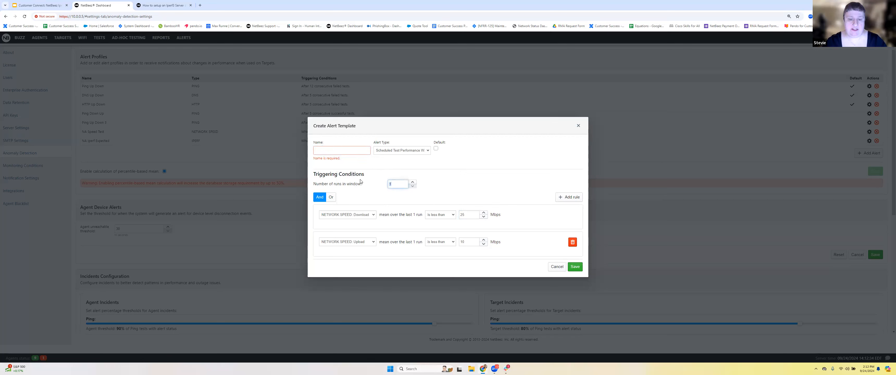
text(5)
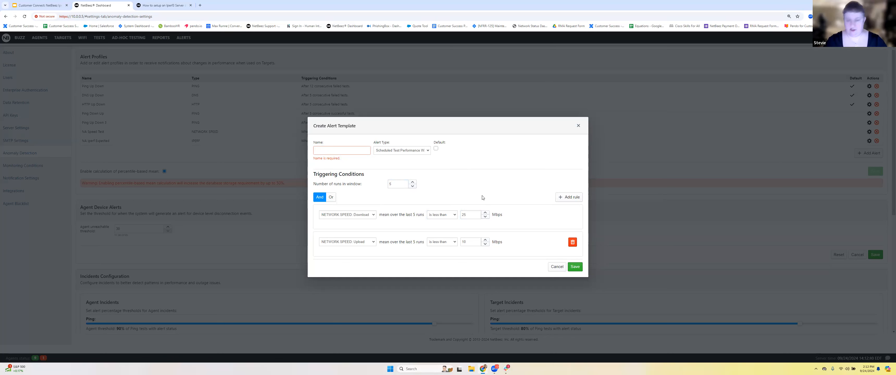
drag(401, 184, 280, 176)
text(1)
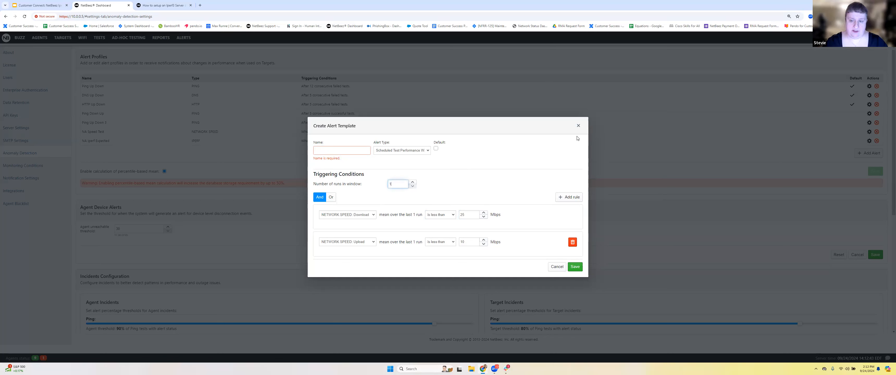
click(186, 178)
Examine the SMTP notification settings and the available integrations, including the Microsoft Teams webhook options
click(21, 178)
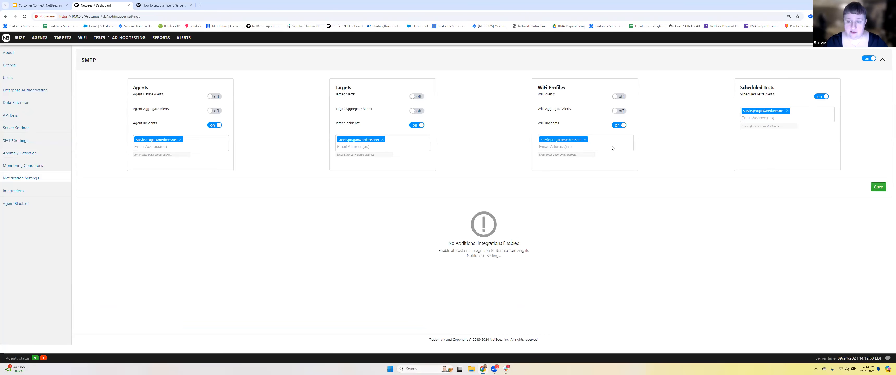
click(39, 189)
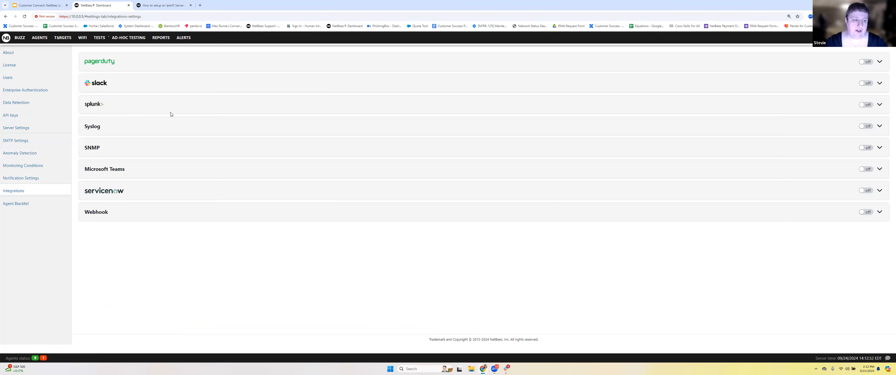
click(117, 168)
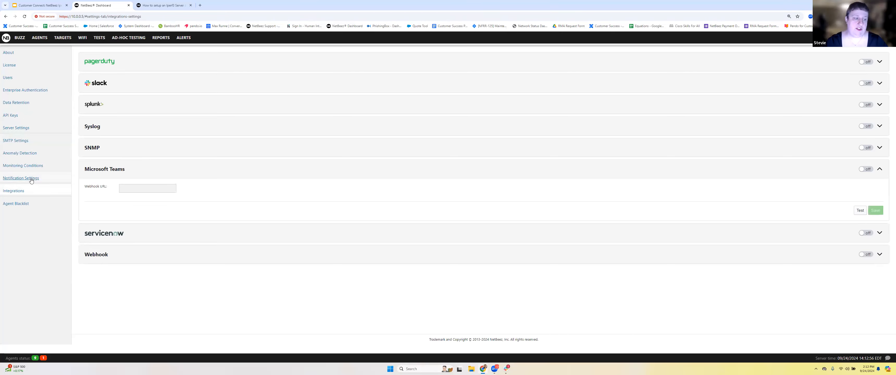
click(22, 178)
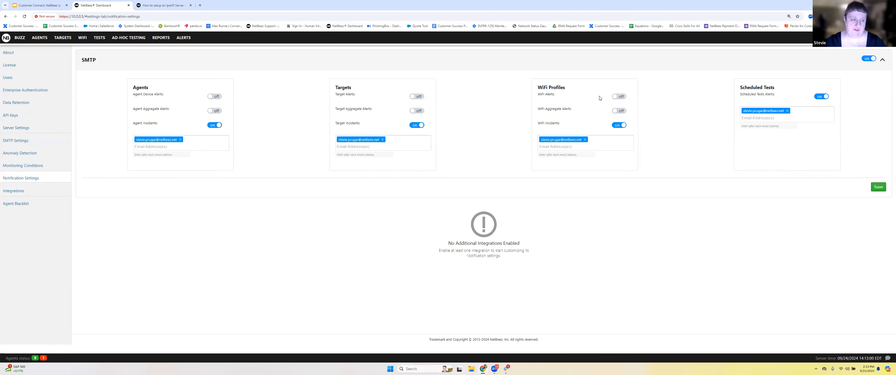
Start a new network speed test and examine its run mode choices with Parallel selected
click(102, 38)
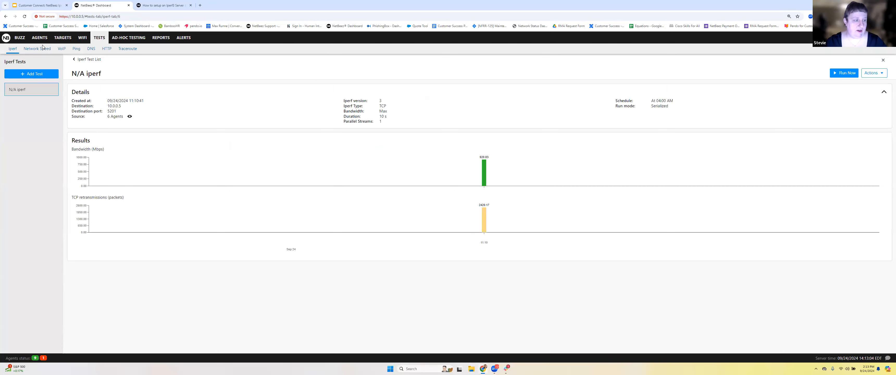
click(38, 49)
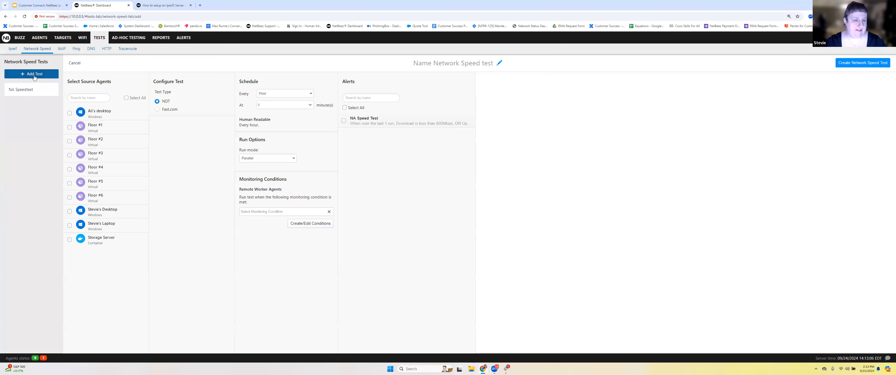
click(269, 160)
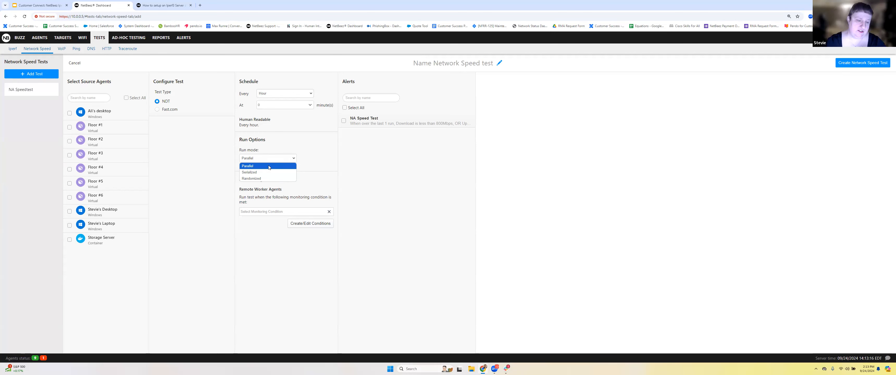
click(264, 167)
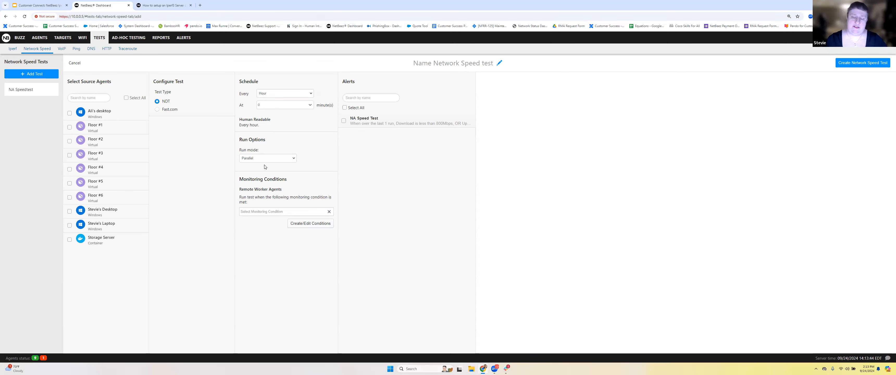
click(284, 159)
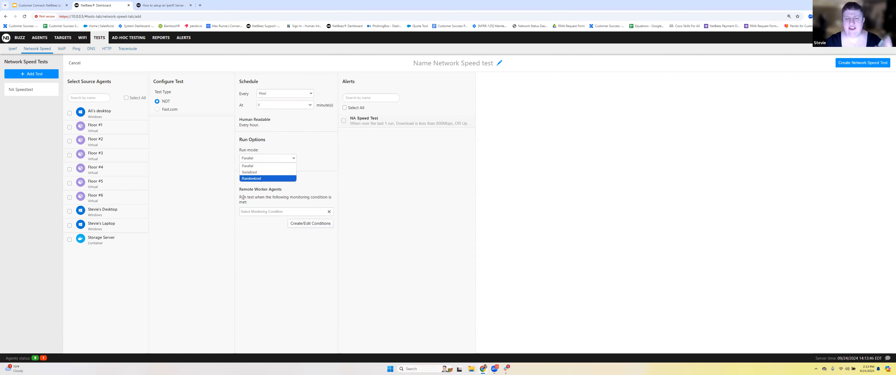
click(273, 167)
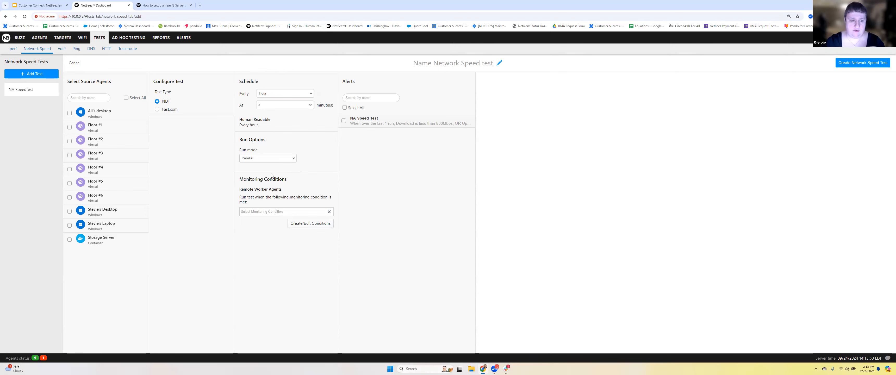
Try the Randomized run mode for the speed test, followed by the Serialized mode
click(293, 163)
click(260, 169)
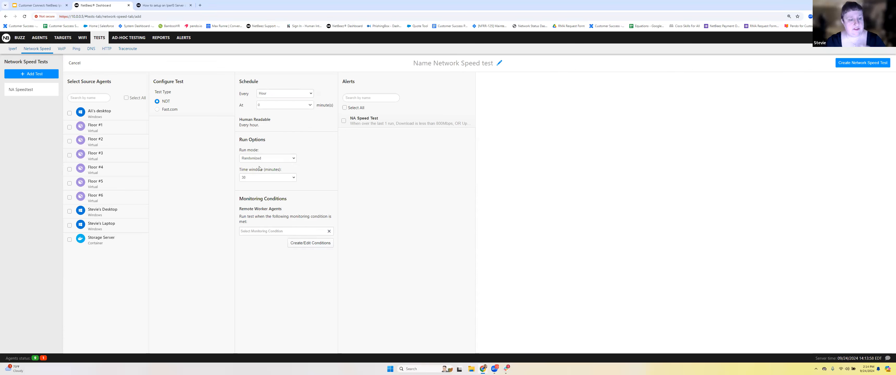
click(261, 158)
click(259, 172)
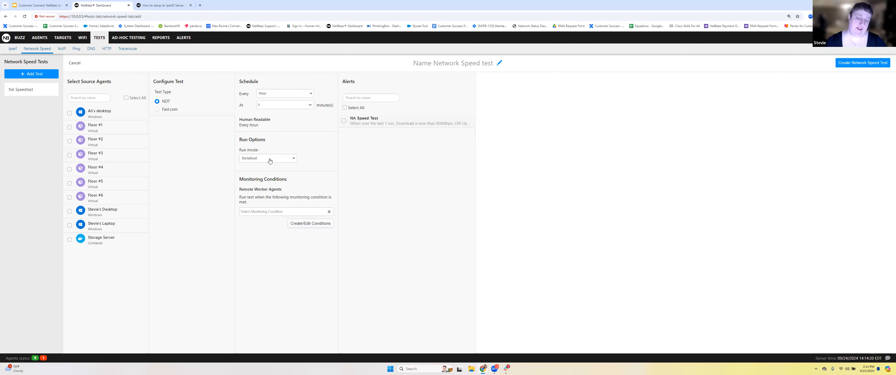
Set the speed test's run mode to Randomized with a time window of 60 minutes
click(269, 160)
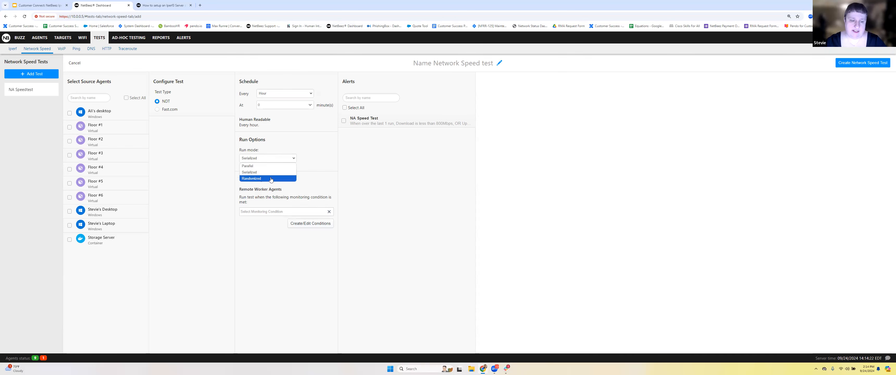
click(271, 179)
click(265, 178)
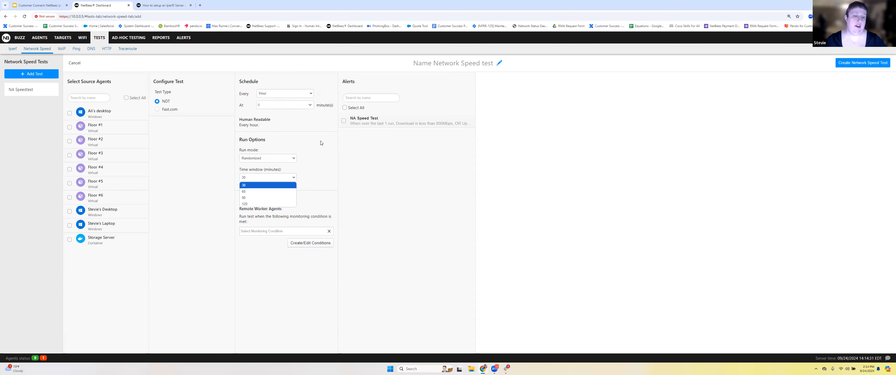
key(Down)
key(Return)
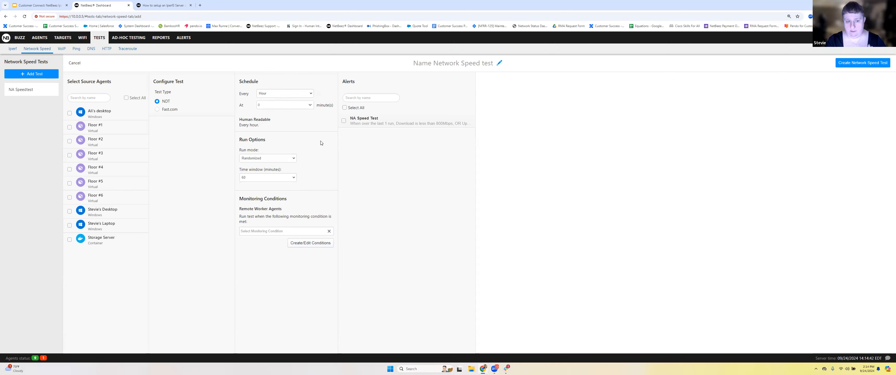
Start a new One to One Iperf test with Floor #1 as the source agent and Floor #2 as the destination agent
click(283, 158)
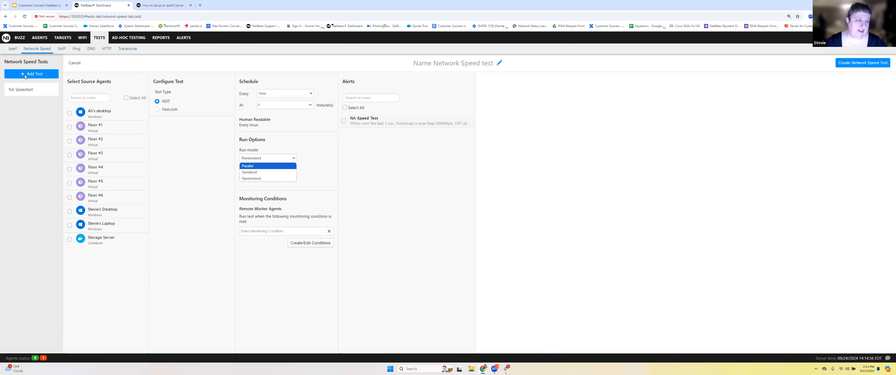
click(13, 48)
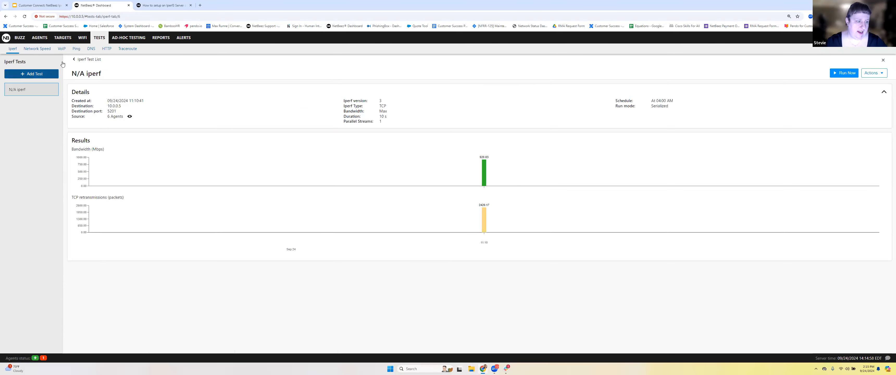
click(35, 74)
click(155, 127)
click(241, 141)
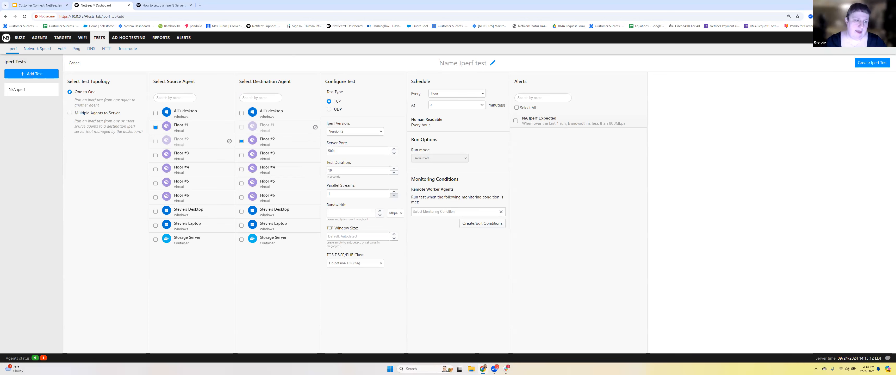
Compare the Multiple Agents to Server and One to One topologies, choosing Floor #1 as the source agent in each
click(101, 115)
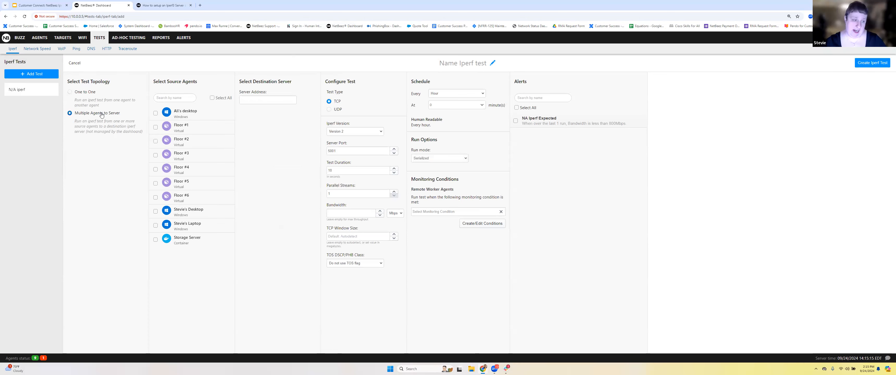
click(83, 92)
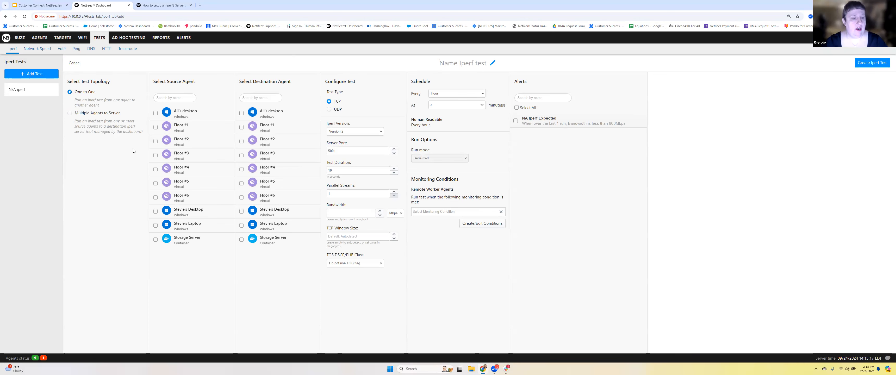
click(97, 114)
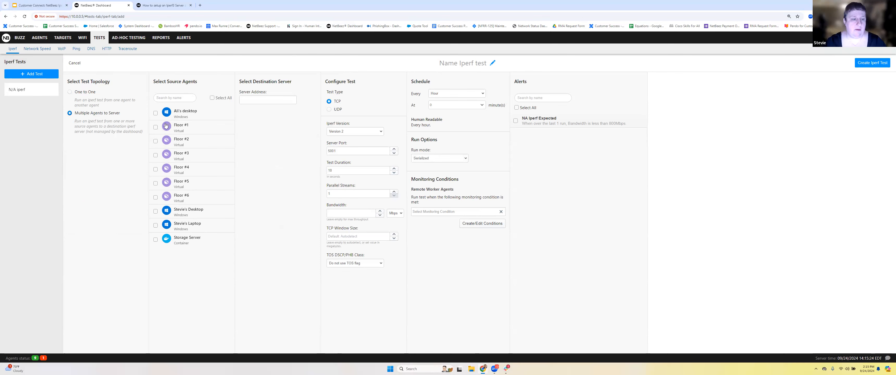
click(155, 128)
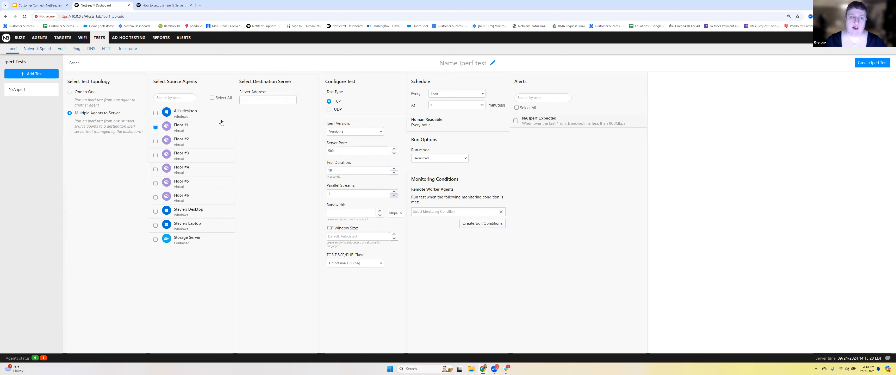
click(93, 94)
click(155, 127)
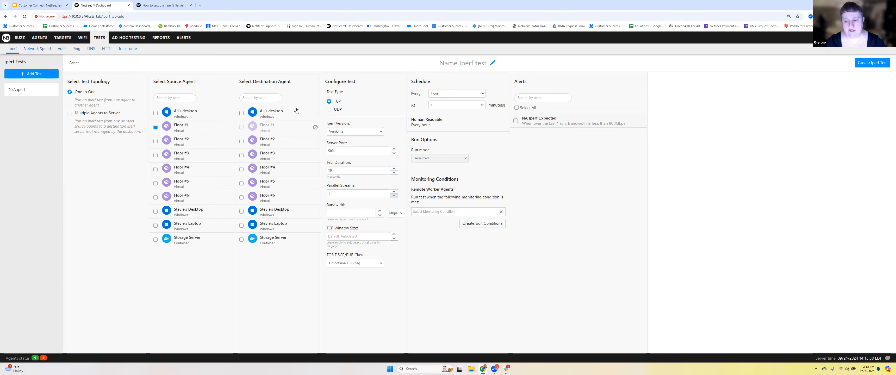
Set the Iperf test's topology to Multiple Agents to Server and its run mode to Serialized
click(69, 113)
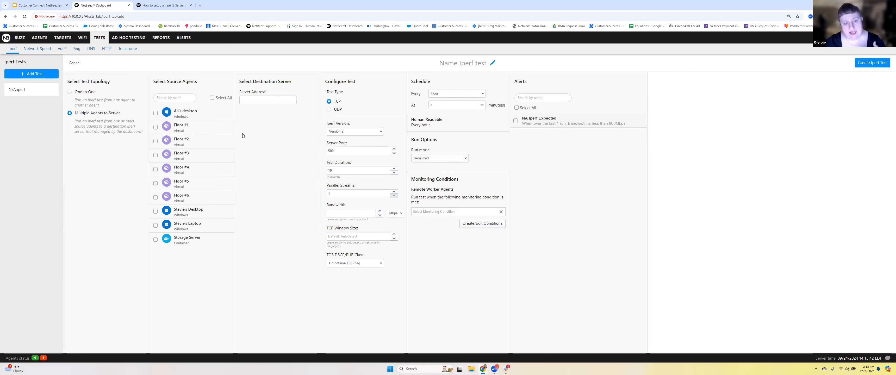
click(462, 161)
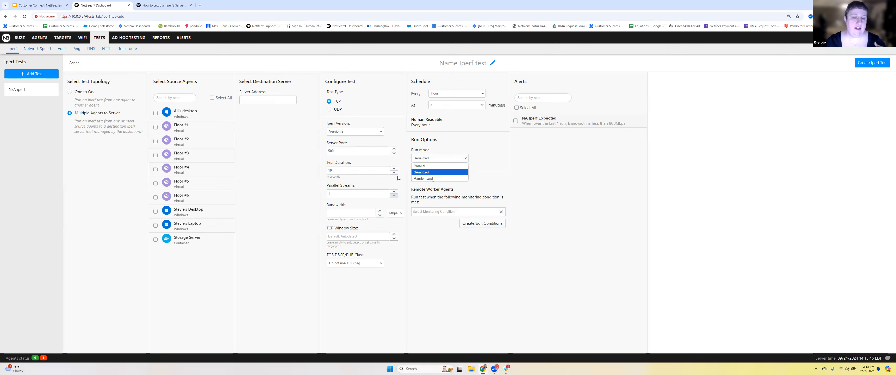
click(423, 173)
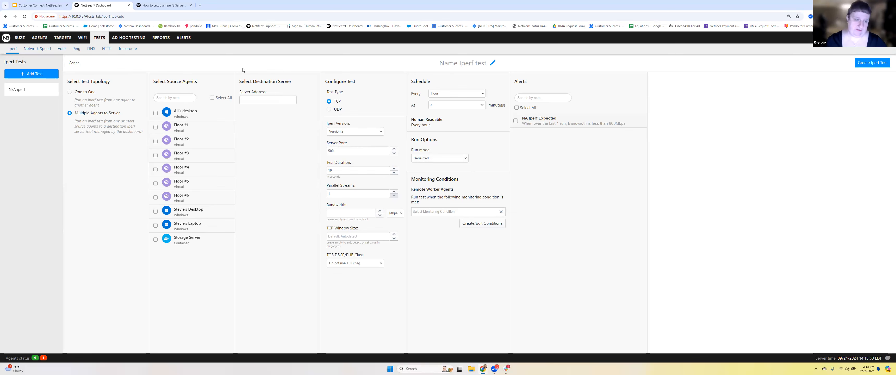
Launch PuTTY and open an SSH connection to the Iperf server at 10.0.0.14
click(39, 5)
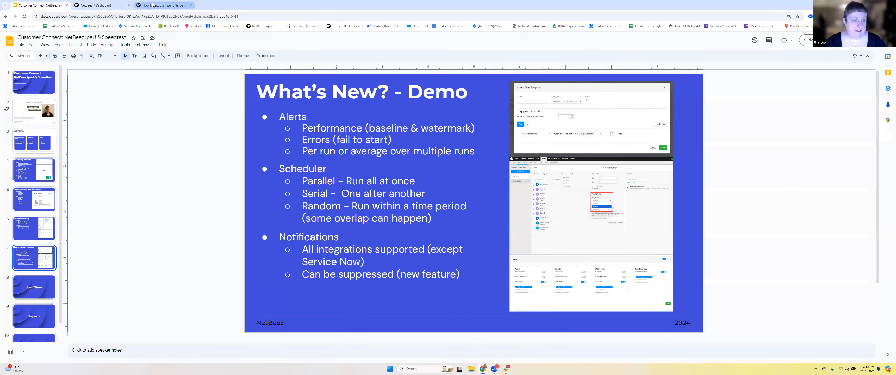
click(152, 5)
click(95, 5)
click(411, 369)
text(putty)
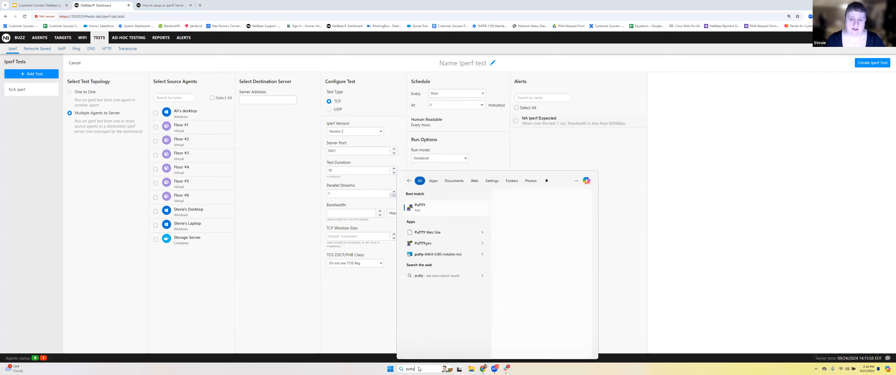
key(Return)
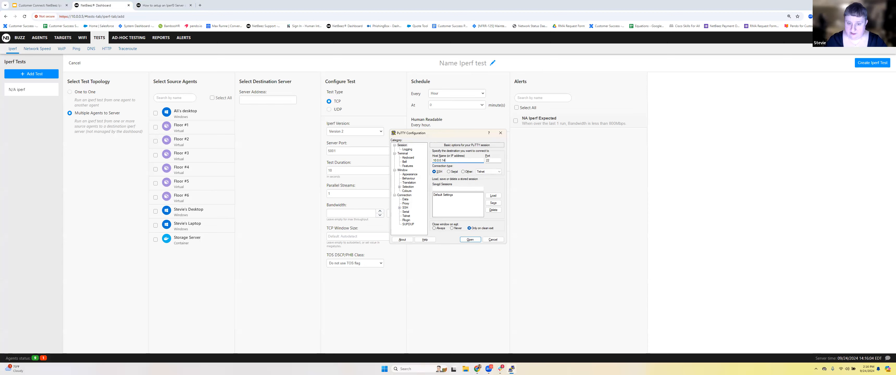
key(Return)
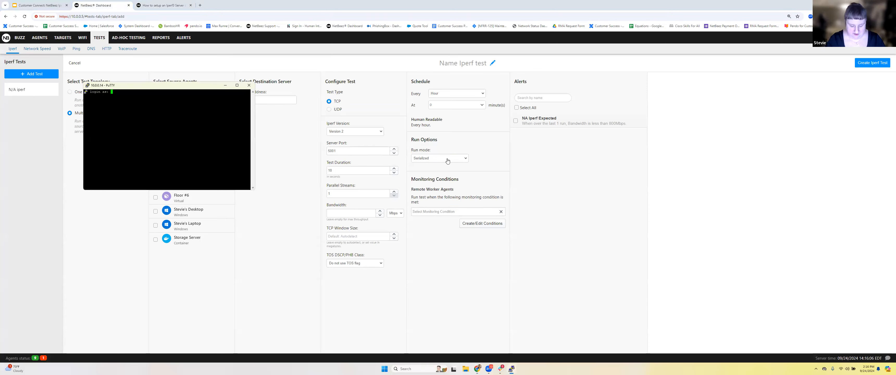
Log in as iperf with the account password and switch to the root user with sudo su
text(iperf)
key(Return)
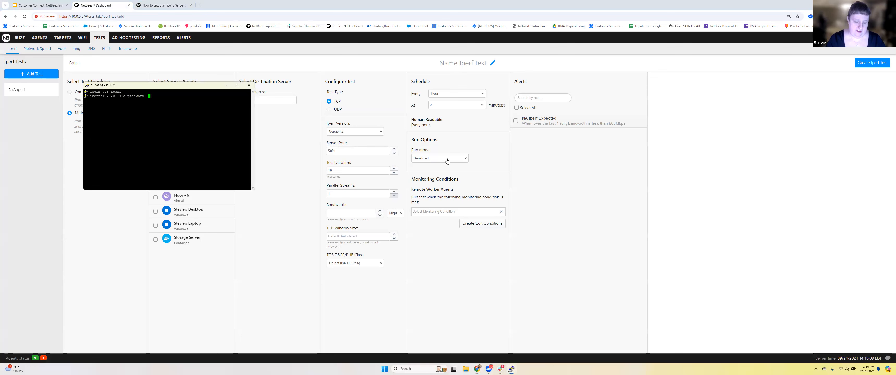
text(sudo su)
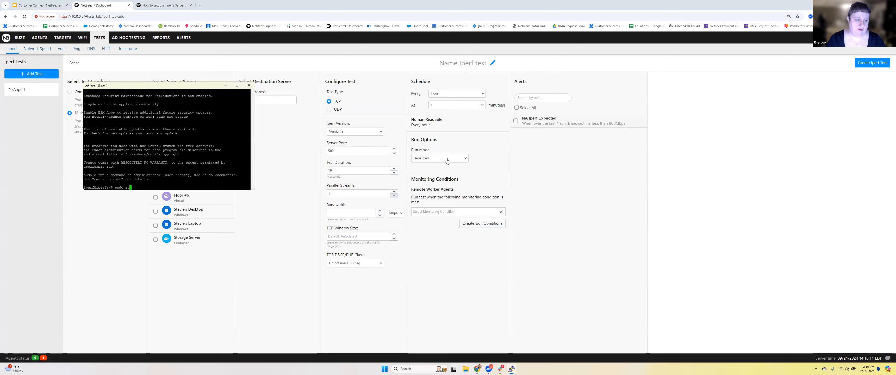
key(Return)
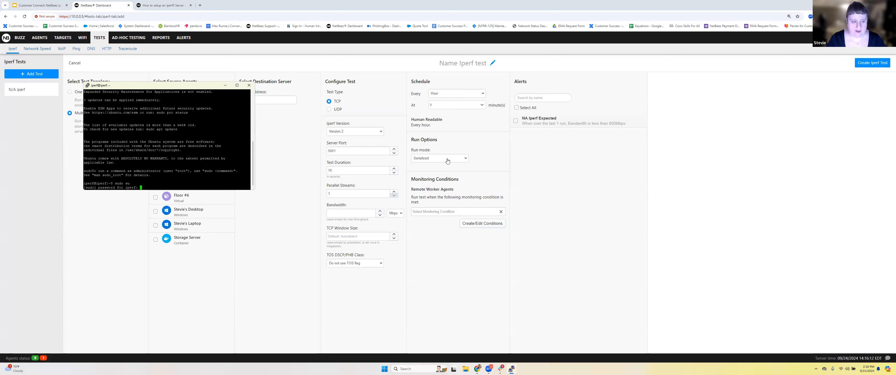
key(Return)
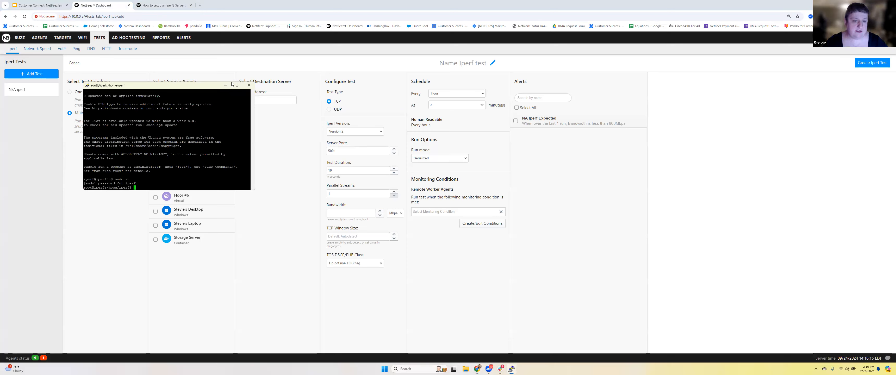
Arrange the terminal and the browser side by side and bring up the article on setting up an Iperf3 server on Ubuntu
key(super+Right)
click(167, 82)
click(153, 5)
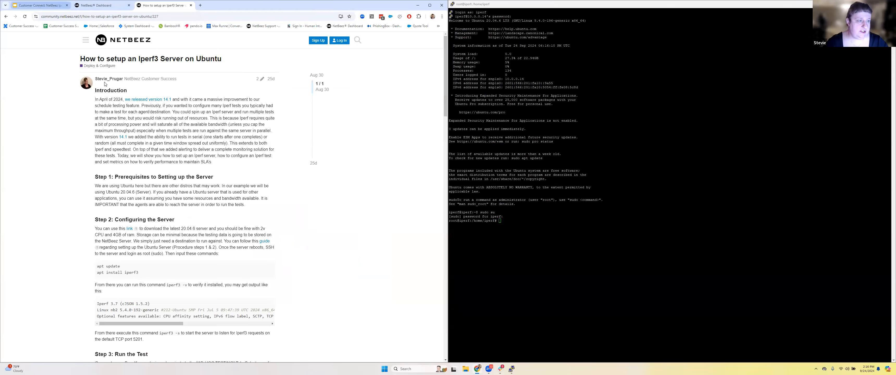
Show the Iperf Time slide with the article's link, and return to the Iperf3 server article beside the terminal
click(38, 5)
click(34, 287)
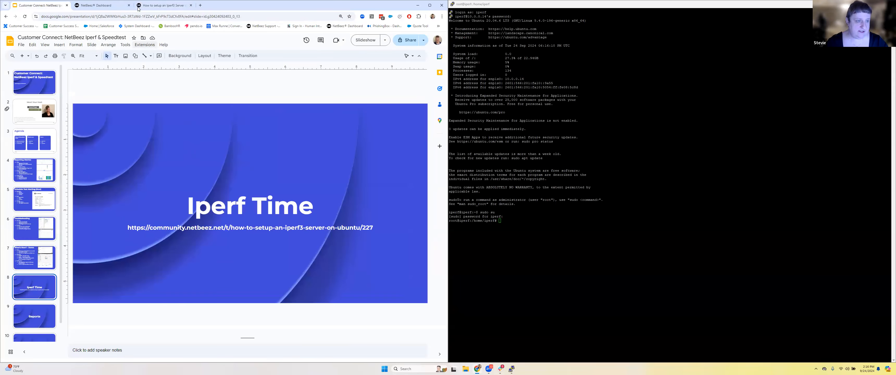
click(100, 5)
click(181, 5)
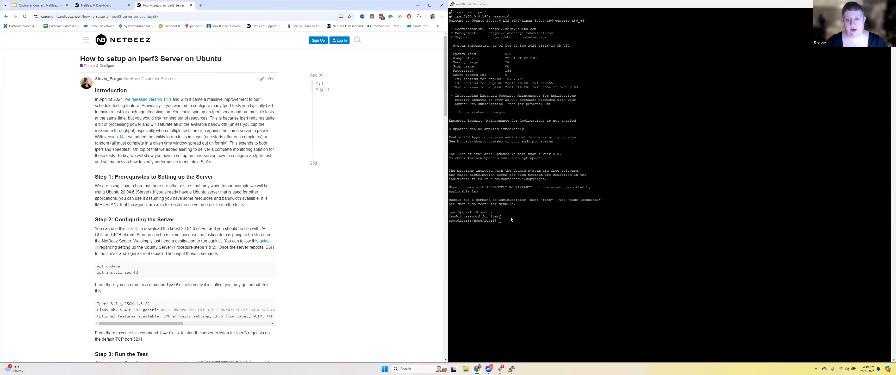
click(505, 222)
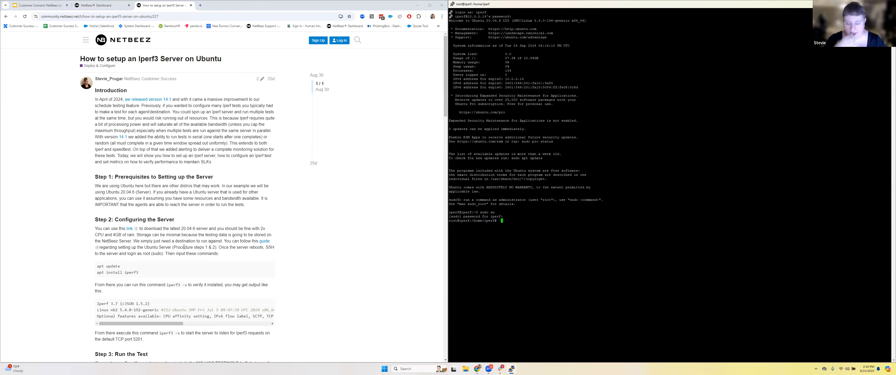
Enlarge the Iperf3 article and examine its introduction, server prerequisites and server configuration sections
scroll(214, 156, down, 3)
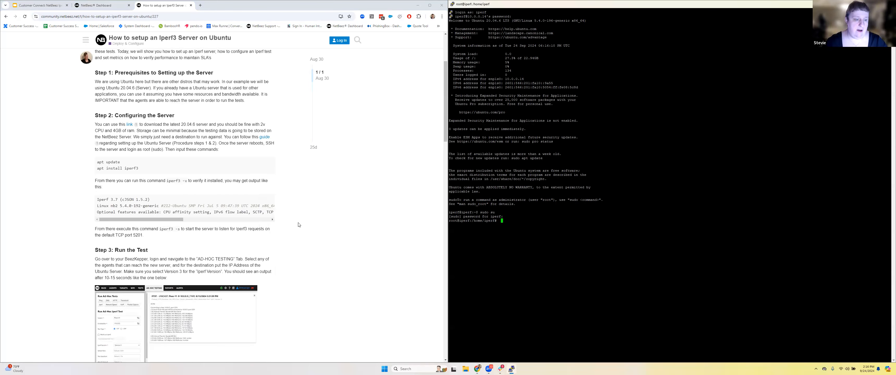
key(ctrl+plus)
key(ctrl+plus)
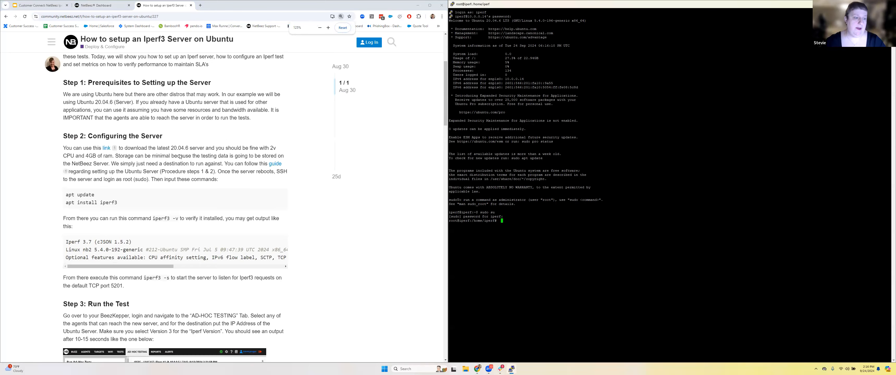
right_click(110, 150)
key(Escape)
scroll(157, 113, up, 4)
scroll(157, 113, down, 2)
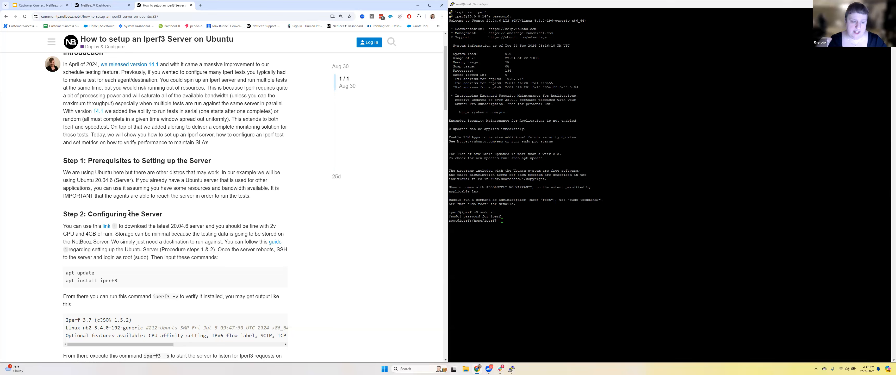
Examine the article's Step 4 on making the Iperf3 service permanent, highlighting its systemctl enable command
scroll(129, 212, down, 12)
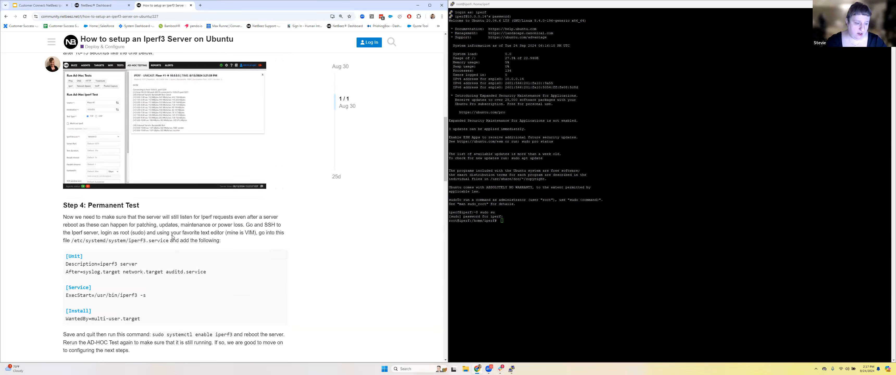
scroll(181, 265, down, 2)
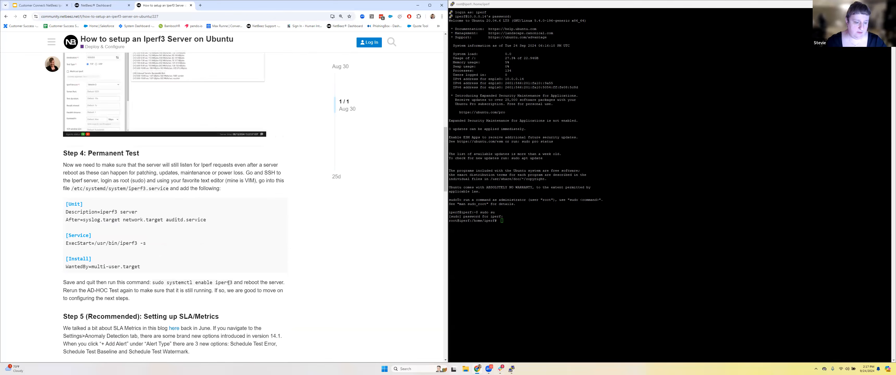
drag(229, 282, 167, 283)
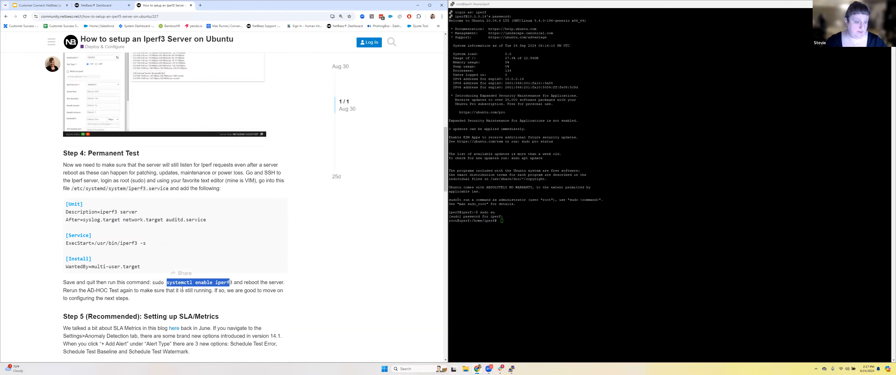
scroll(238, 149, up, 2)
scroll(237, 150, up, 15)
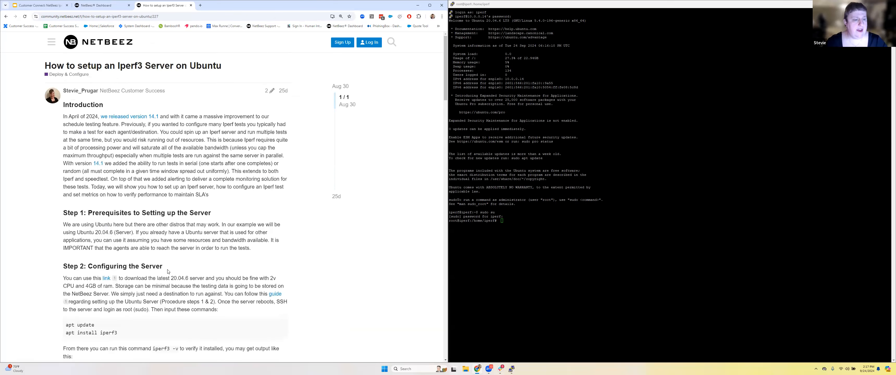
Open the article's Ubuntu 20.04.6 download link in a new tab and look through the available server install images
scroll(205, 234, down, 1)
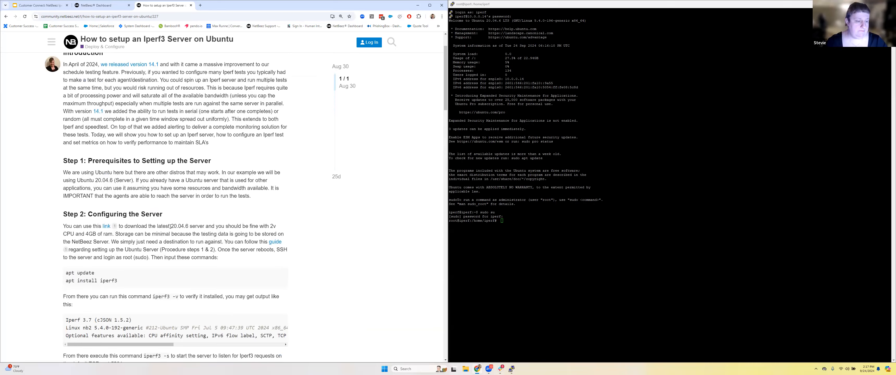
right_click(106, 226)
click(129, 230)
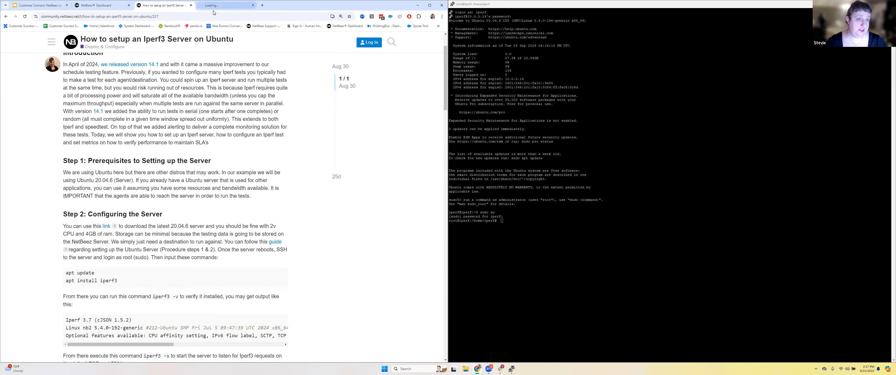
click(213, 5)
scroll(171, 265, down, 5)
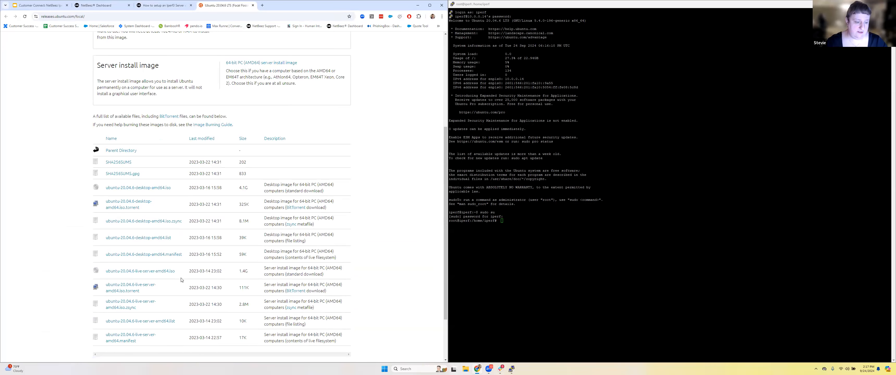
Return to the Iperf3 server article and open its linked guide on deploying the Ubuntu server, finding the Procedure section
click(100, 5)
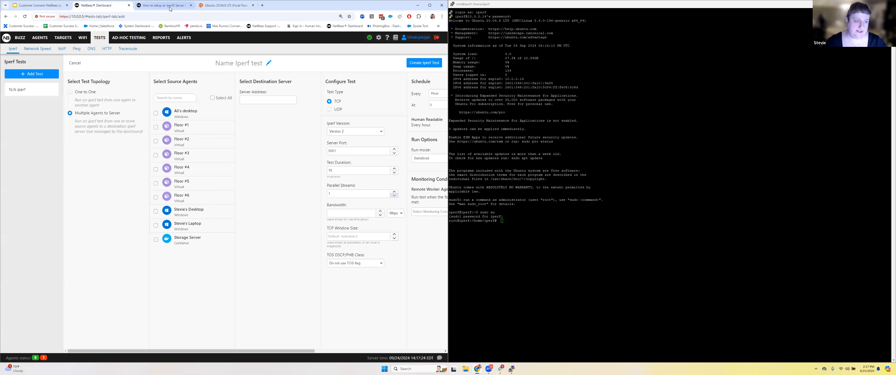
click(170, 9)
scroll(278, 191, down, 2)
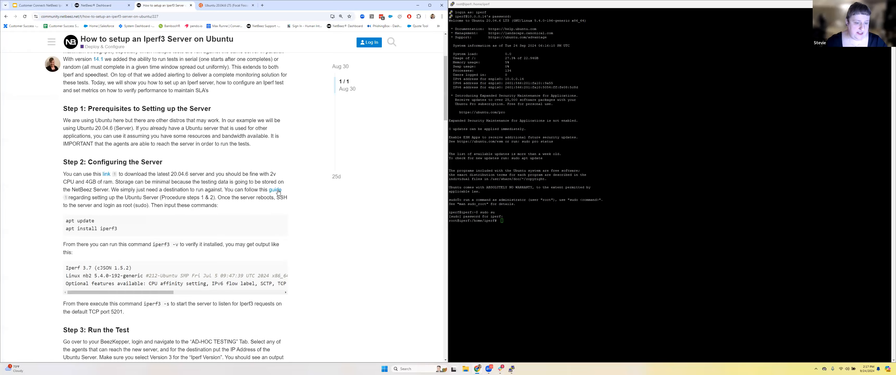
click(278, 192)
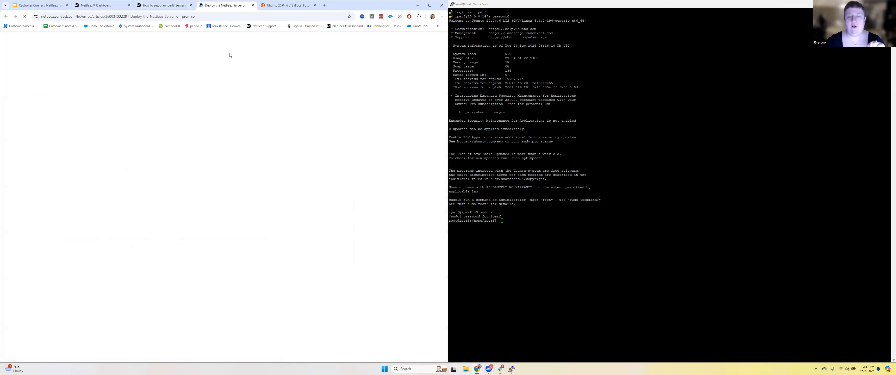
scroll(203, 178, down, 3)
scroll(203, 178, down, 7)
Examine Procedure steps 1 and 2 of the guide, highlighting the 20.04 version limit, IPv4 network, storage, profile and SSH setup items
drag(91, 252, 2, 101)
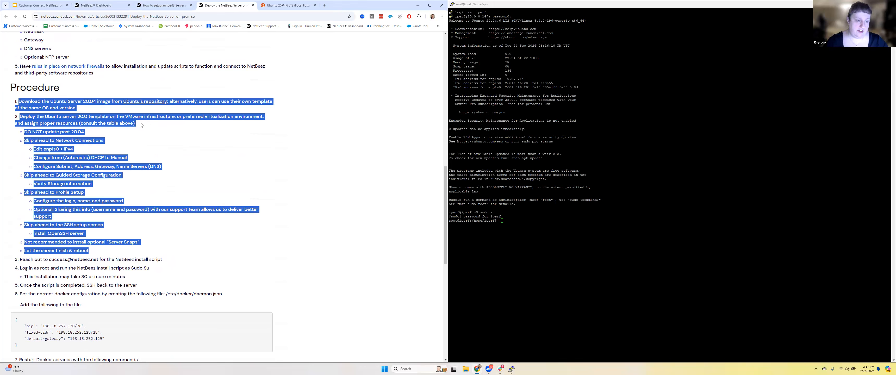
click(38, 132)
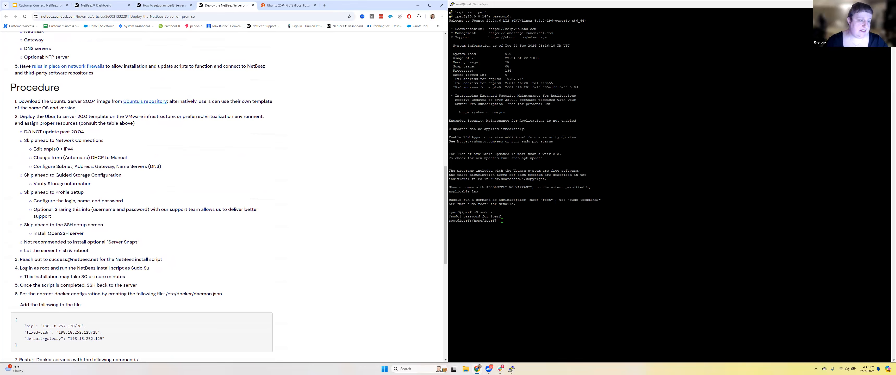
drag(28, 131, 120, 136)
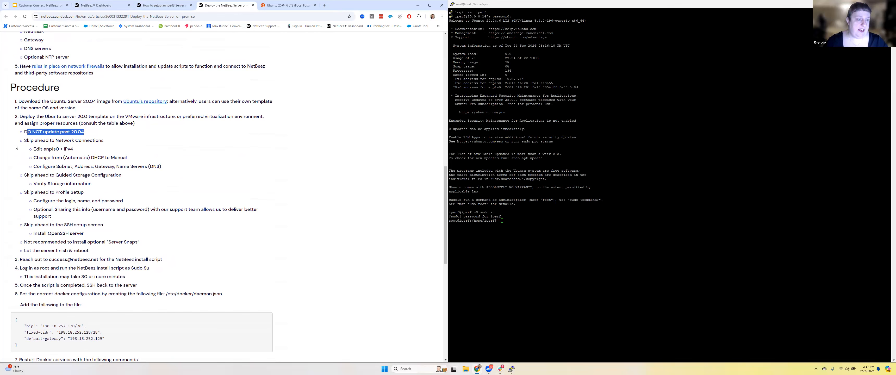
drag(33, 149, 118, 165)
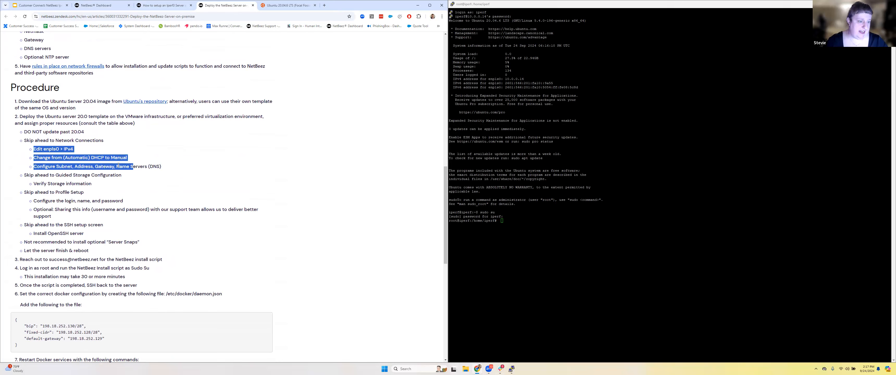
drag(24, 174, 124, 221)
click(92, 235)
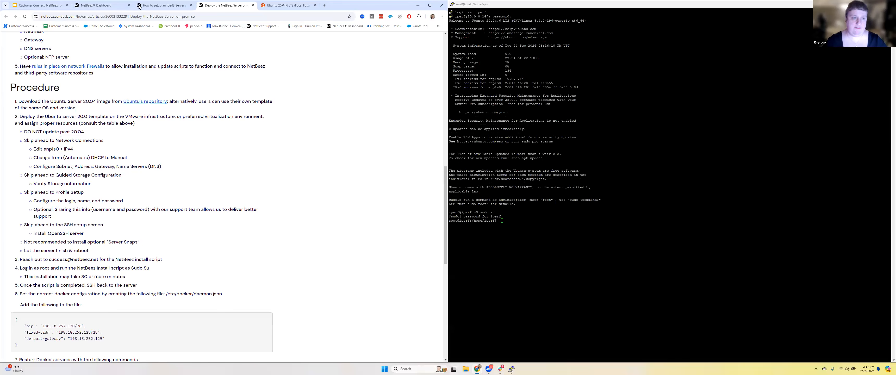
Copy apt update from Step 2 of the Iperf3 article and run it in the server terminal
click(157, 4)
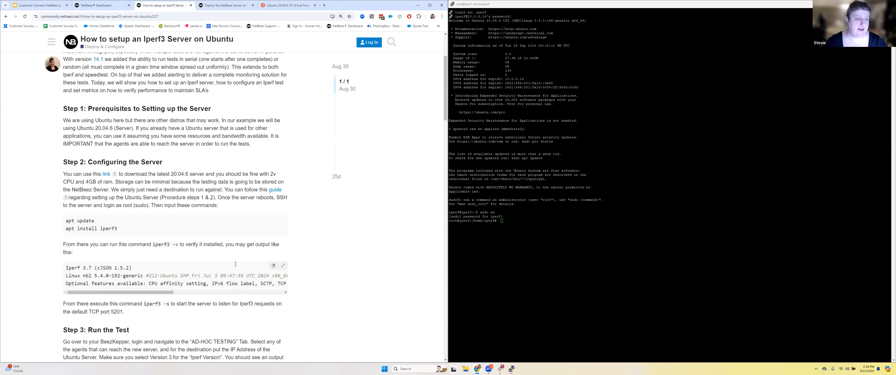
scroll(253, 210, down, 1)
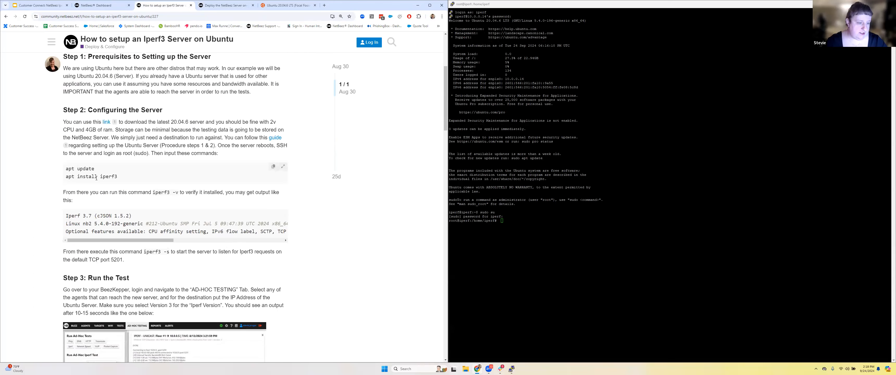
drag(98, 171, 63, 171)
right_click(80, 170)
click(105, 176)
click(509, 221)
right_click(508, 222)
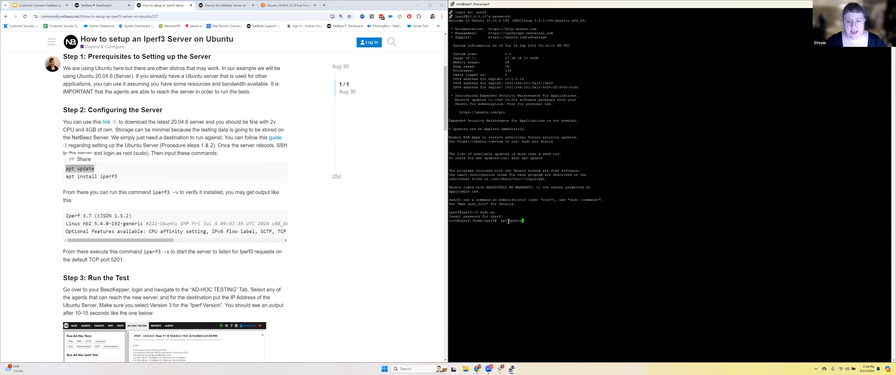
key(Return)
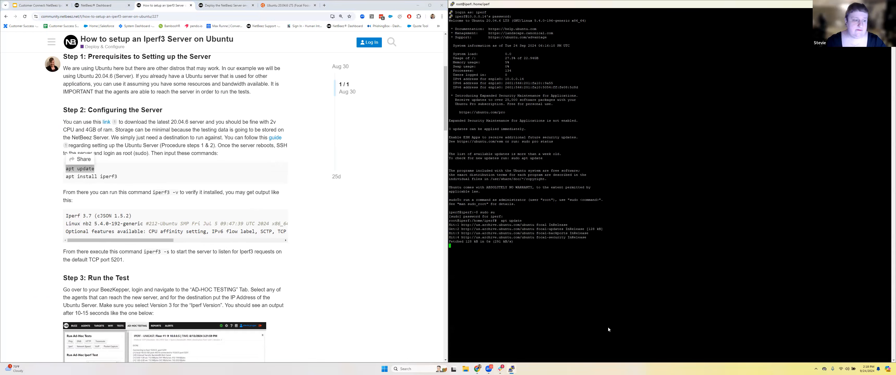
Copy apt install iperf3 from the article, run it in the terminal and accept the installation with y
drag(117, 177, 65, 178)
right_click(87, 178)
click(99, 184)
drag(509, 263, 507, 263)
right_click(507, 263)
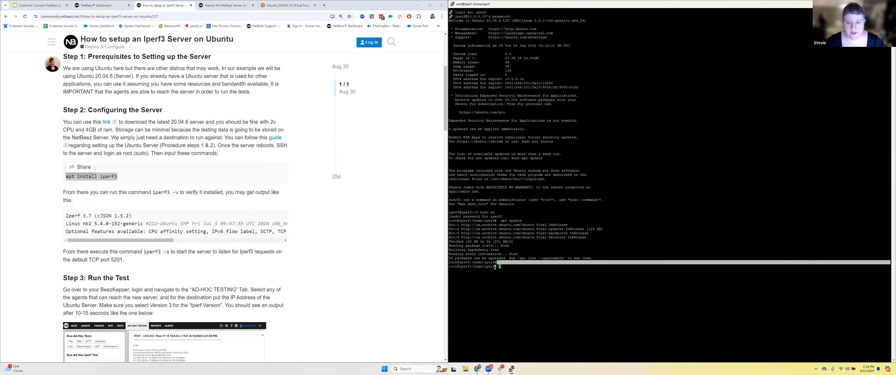
click(500, 267)
right_click(500, 266)
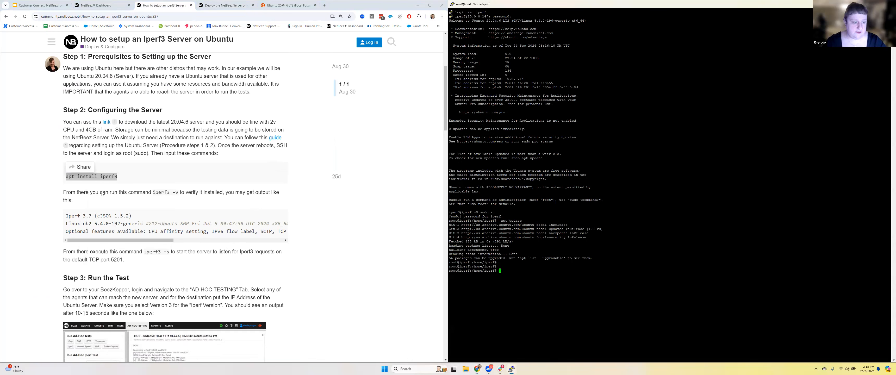
right_click(104, 181)
click(118, 186)
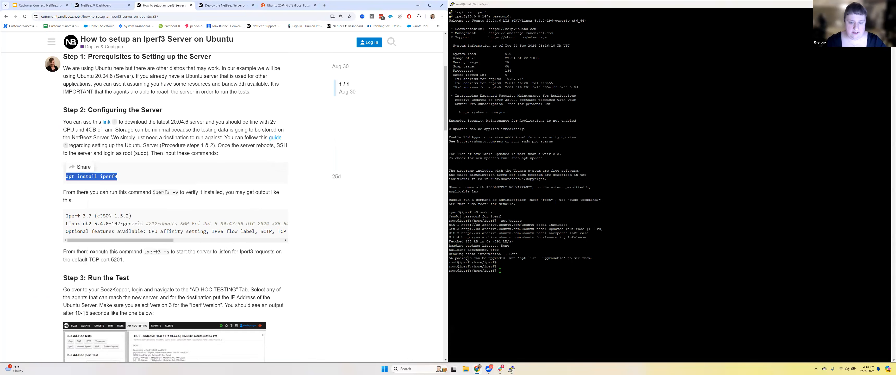
right_click(500, 270)
key(Return)
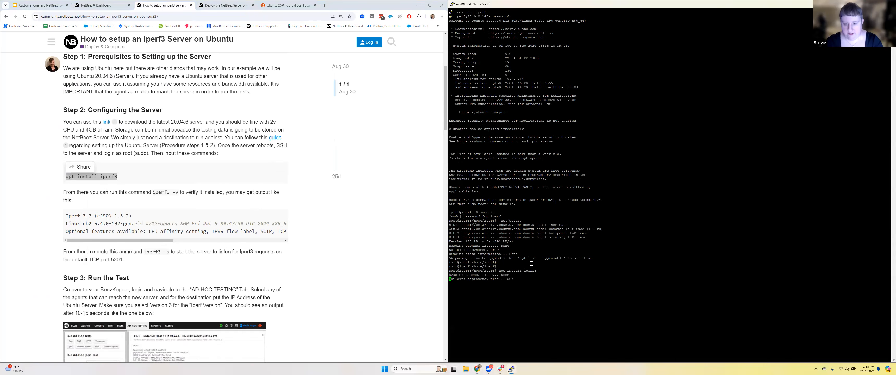
text(y)
key(Return)
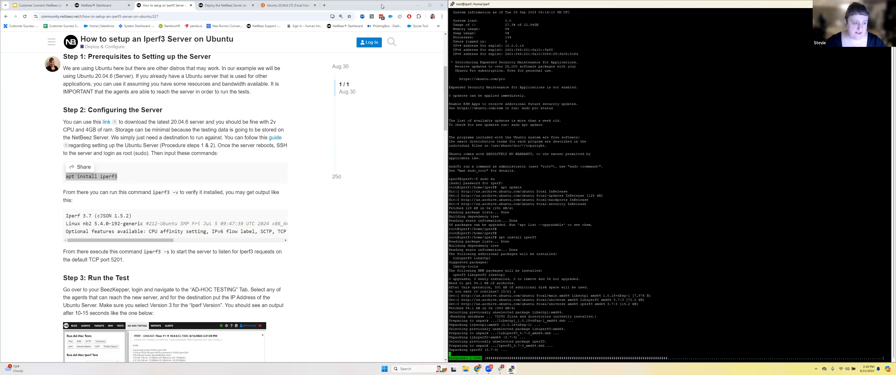
Run the article's iperf3 -v command in the terminal and compare the output with the article's sample
scroll(226, 235, down, 1)
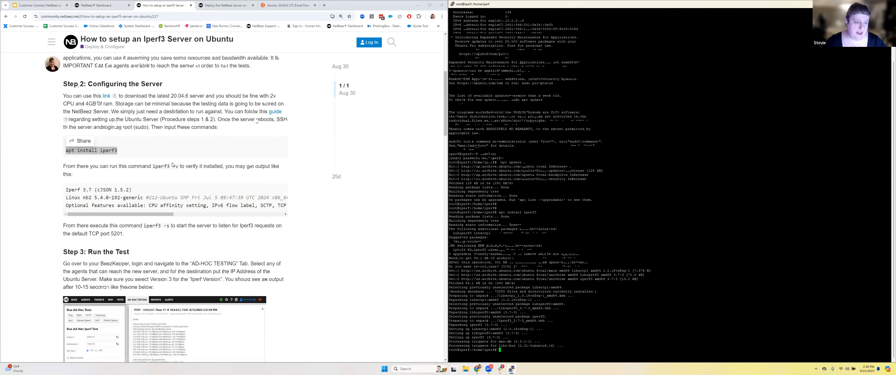
drag(179, 166, 153, 167)
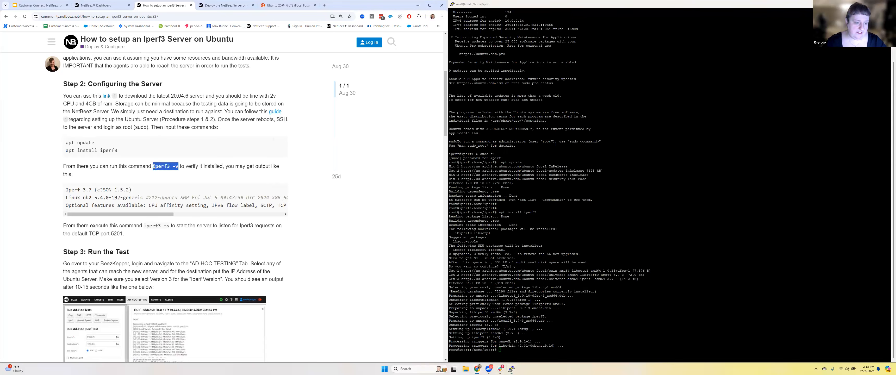
right_click(169, 170)
click(176, 175)
click(502, 349)
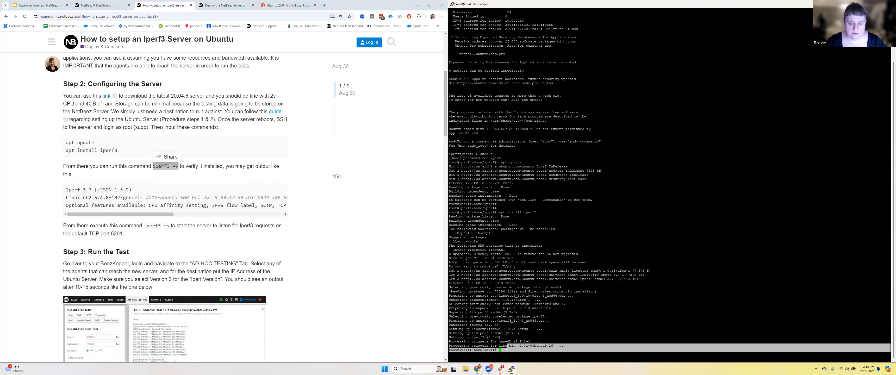
key(Return)
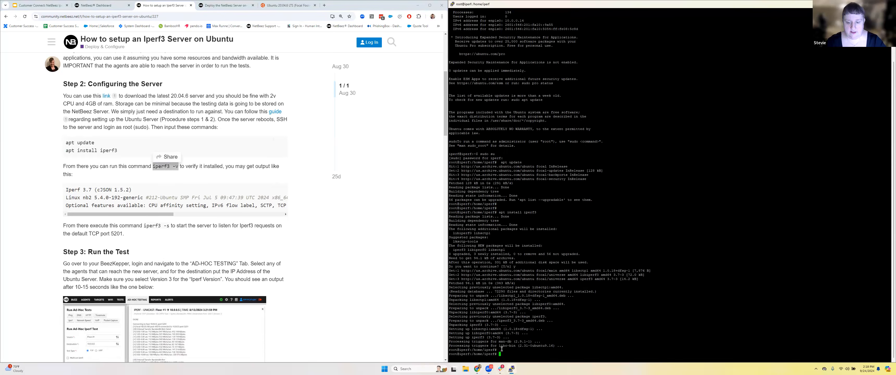
right_click(170, 170)
click(197, 175)
click(506, 349)
right_click(505, 349)
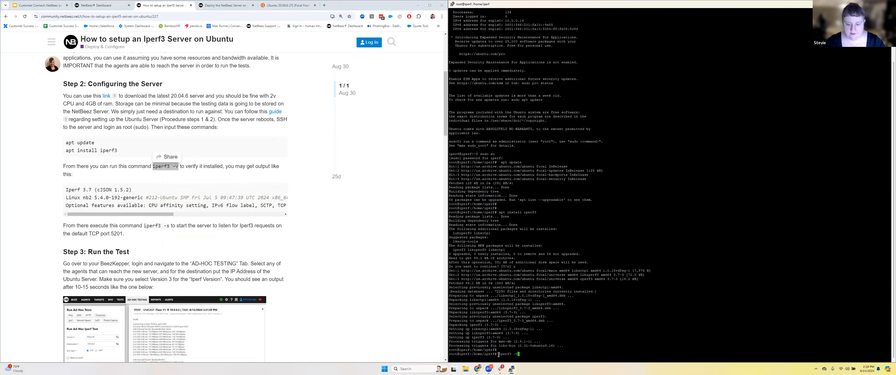
key(Return)
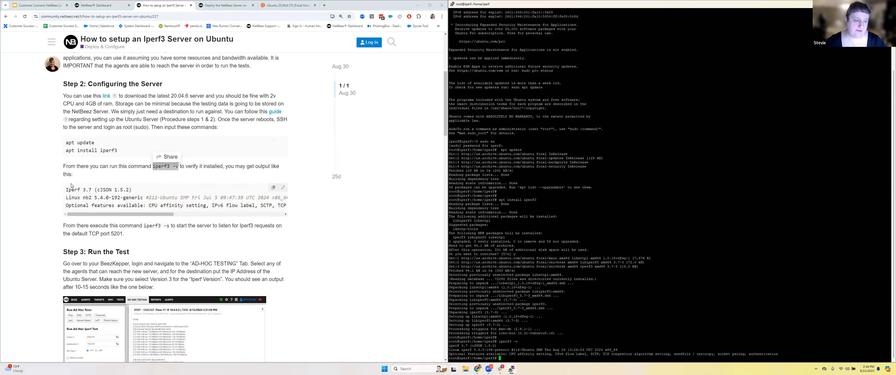
drag(69, 193, 259, 206)
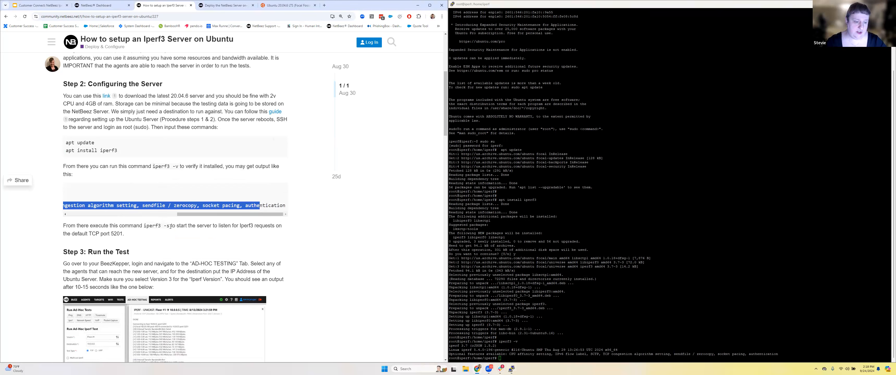
Copy iperf3 -s from the article and run it in the terminal to start the Iperf3 server
double_click(155, 226)
right_click(155, 226)
click(169, 232)
click(506, 355)
right_click(506, 355)
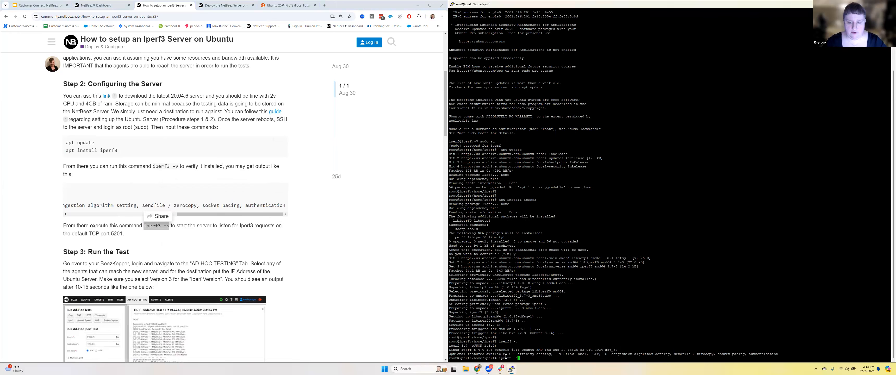
key(Return)
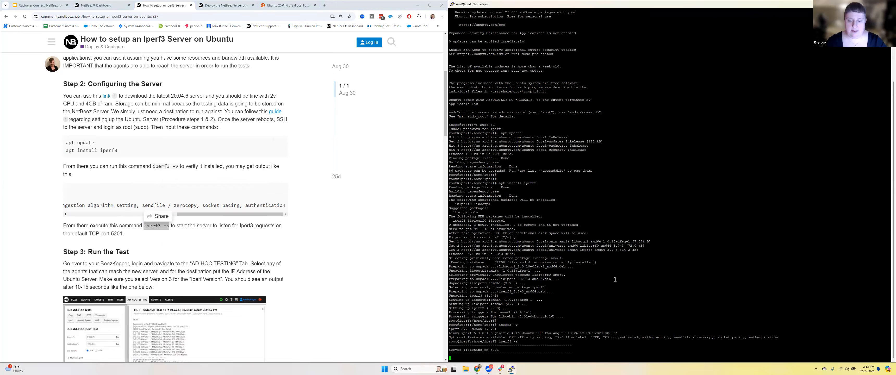
In the dashboard's new Iperf test, select the three Windows source agents and set the destination server address to 10.0.0.14
click(203, 54)
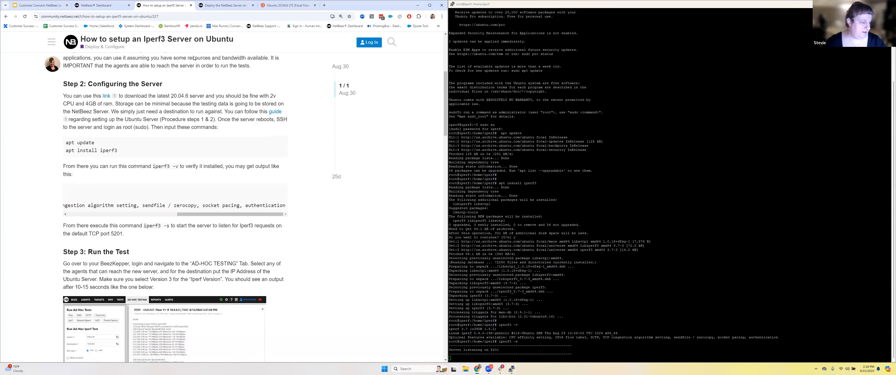
click(91, 8)
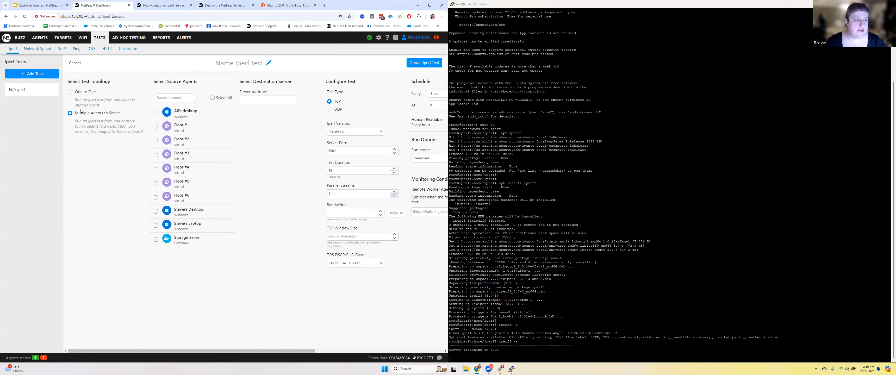
click(155, 113)
click(156, 211)
click(155, 225)
click(250, 100)
text(10.0.0.14)
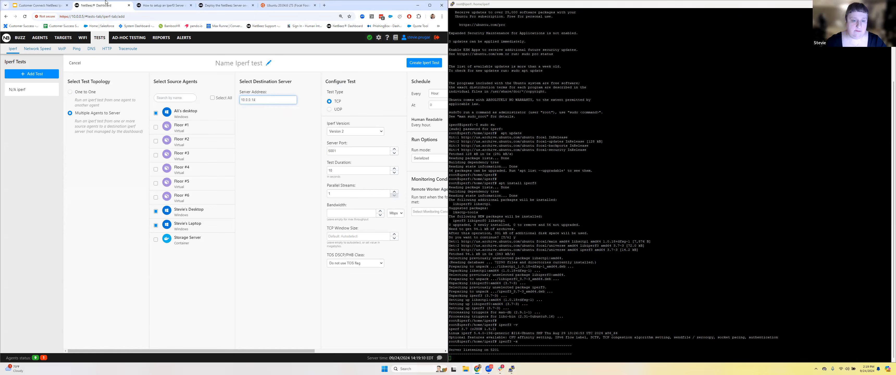
Set the new test's Iperf version to Version 3 and bring its schedule, run options and alerts into view
click(355, 131)
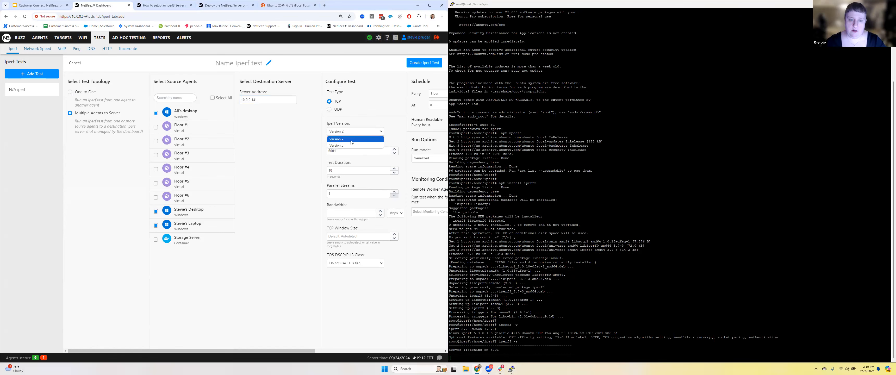
click(350, 146)
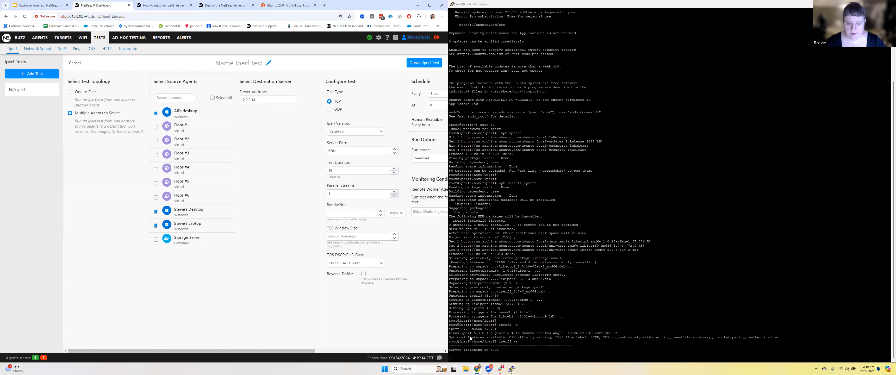
drag(293, 350, 392, 352)
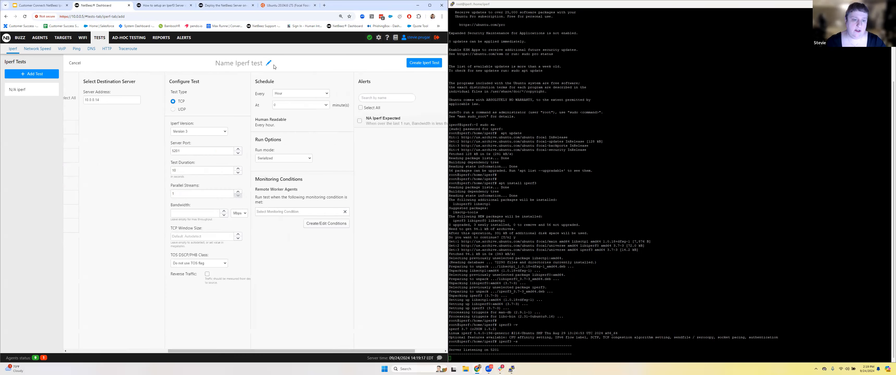
Set the ad-hoc Iperf test's destination to 10.0.0.14 and run the test from the preselected desktop agent
click(129, 37)
click(73, 112)
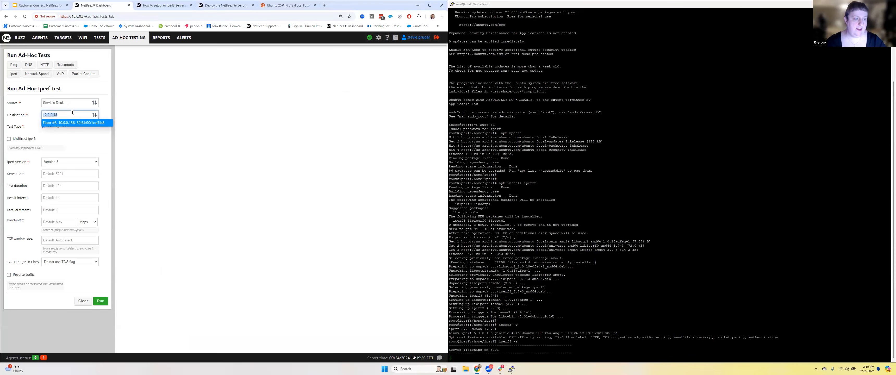
text(10)
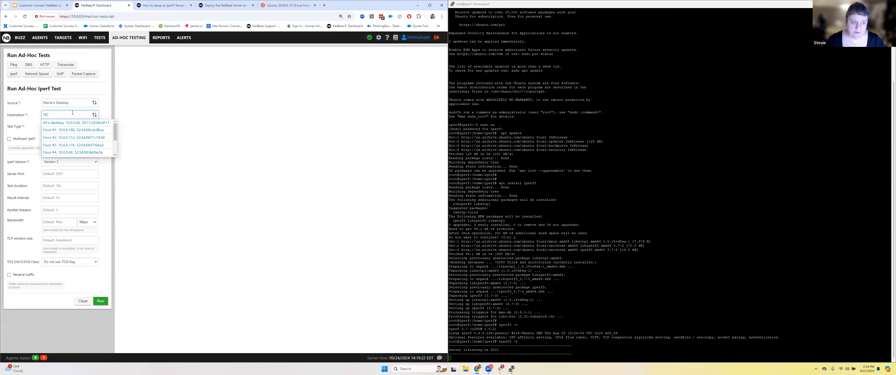
text(.0.0.14)
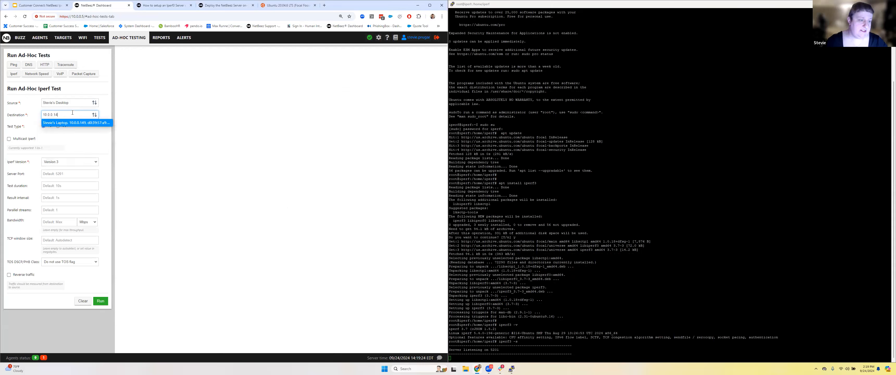
click(77, 155)
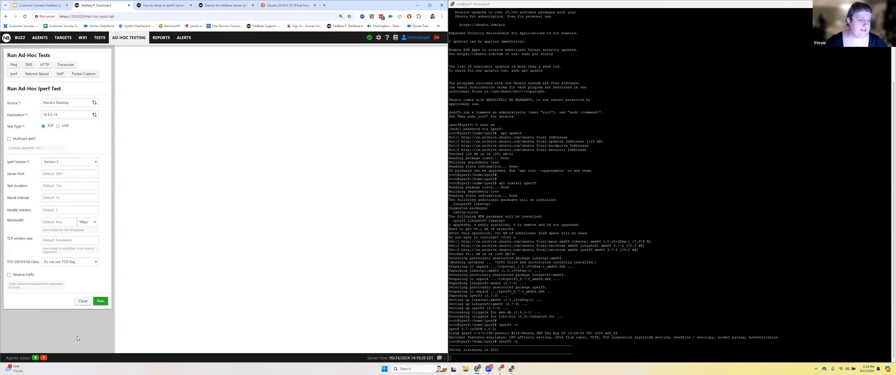
click(105, 301)
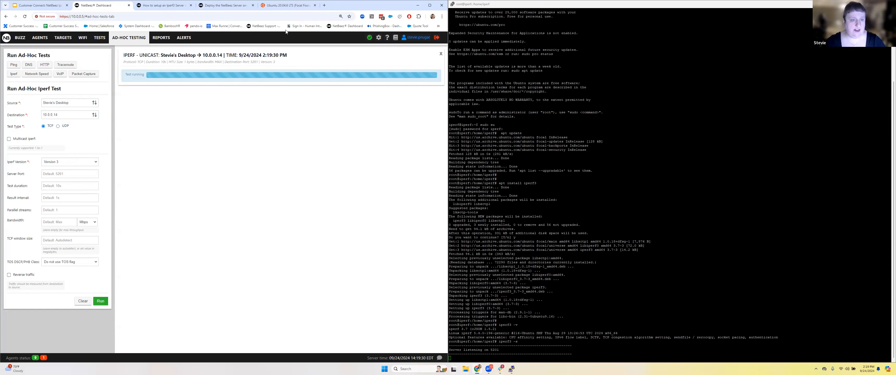
Following the article's Step 4, stop the running Iperf3 server and open /etc/systemd/system/iperf3.service in vim
click(161, 5)
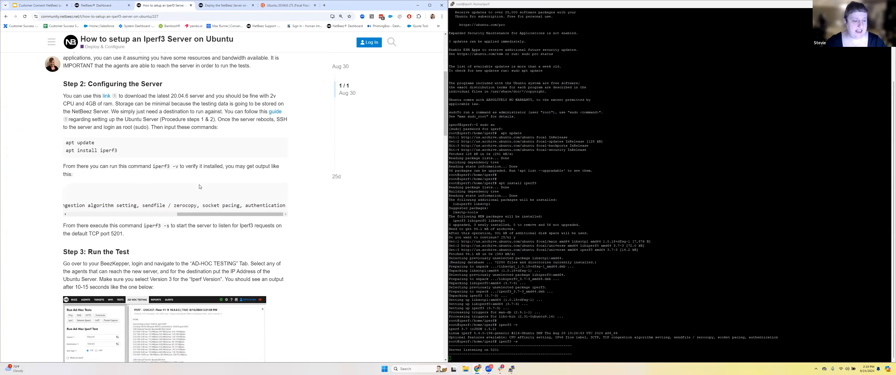
scroll(235, 174, down, 4)
scroll(235, 175, down, 3)
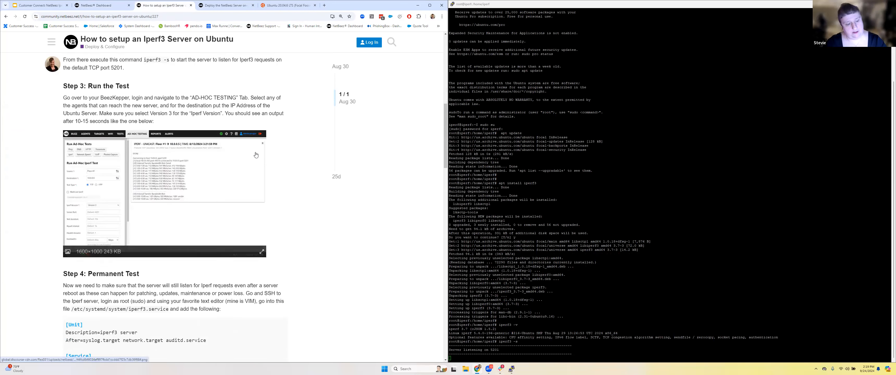
scroll(171, 218, down, 2)
scroll(170, 219, up, 3)
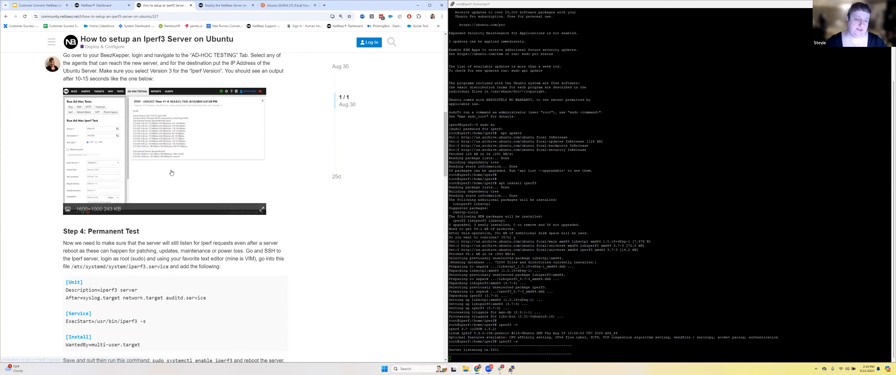
scroll(209, 163, down, 3)
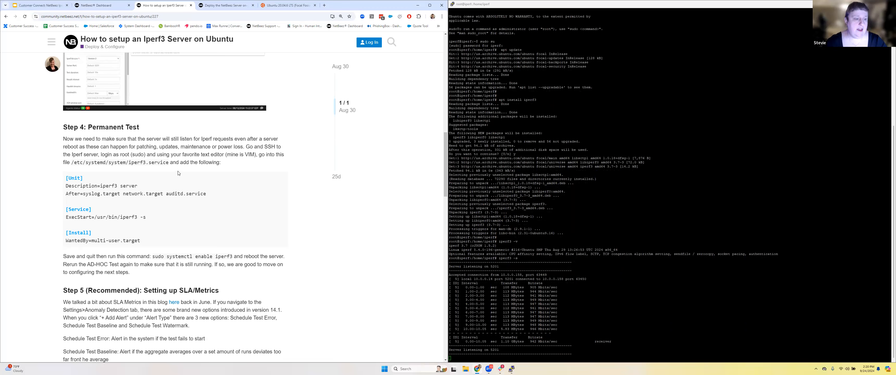
drag(170, 163, 71, 162)
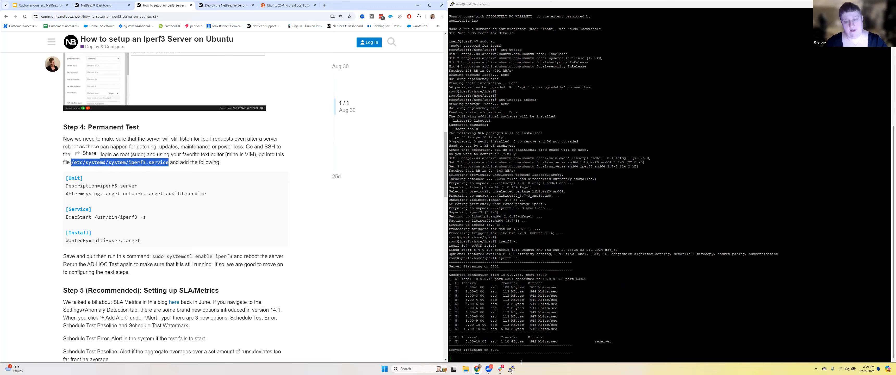
click(452, 357)
key(ctrl+c)
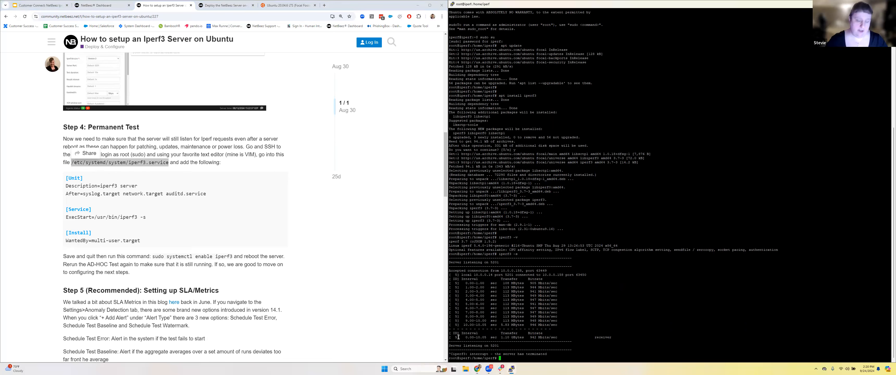
text(vim)
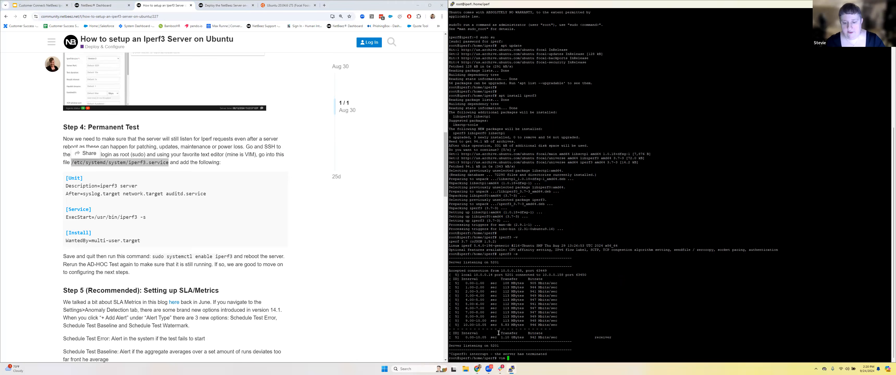
right_click(511, 357)
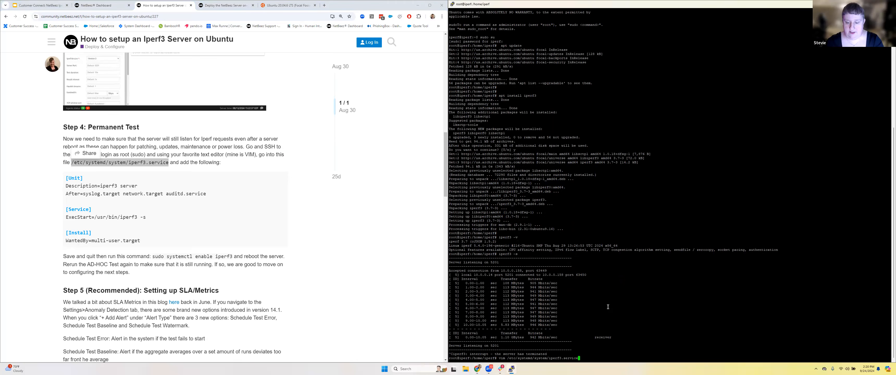
key(Return)
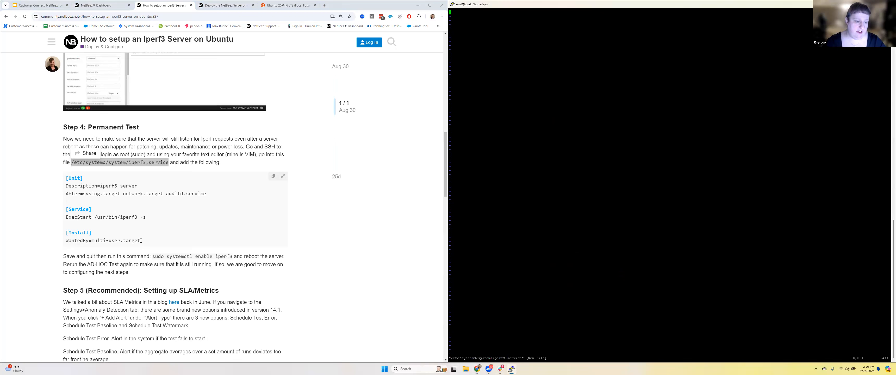
Copy the article's [Unit], [Service] and [Install] block into iperf3.service in insert mode, and save and quit the file
drag(141, 241, 65, 176)
right_click(71, 181)
click(92, 185)
click(474, 16)
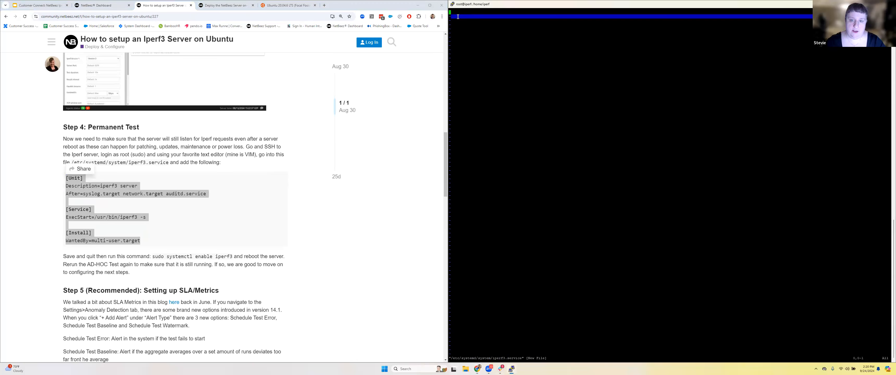
right_click(452, 12)
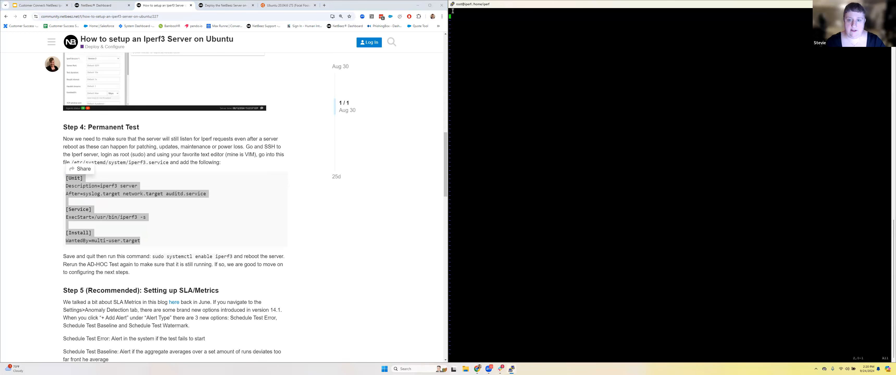
key(i)
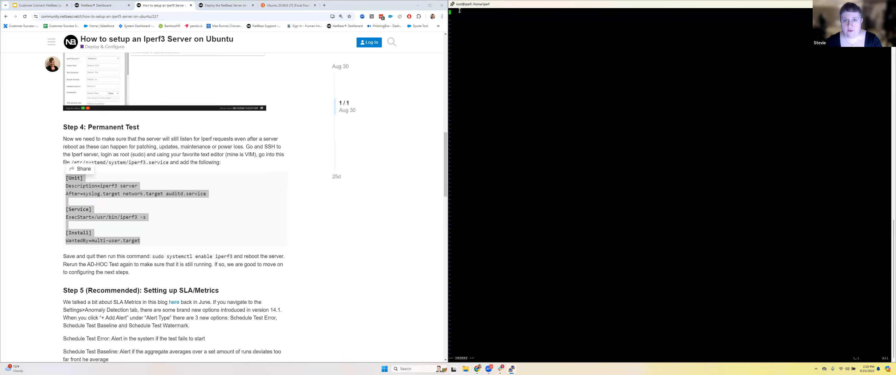
right_click(121, 188)
click(140, 194)
click(450, 12)
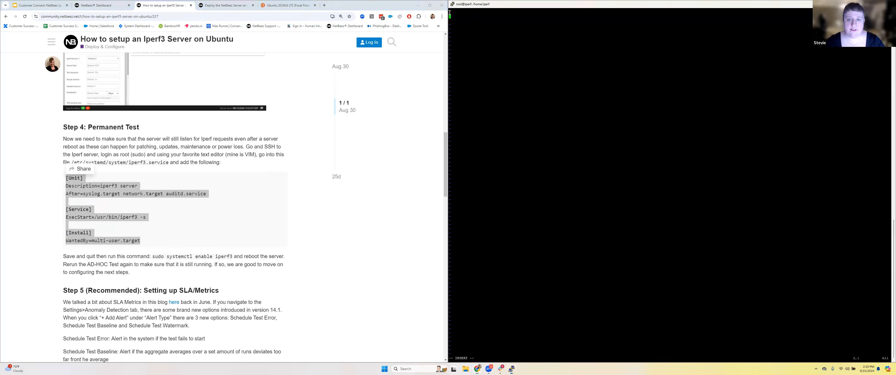
right_click(451, 12)
key(Escape)
text(:wq)
key(Return)
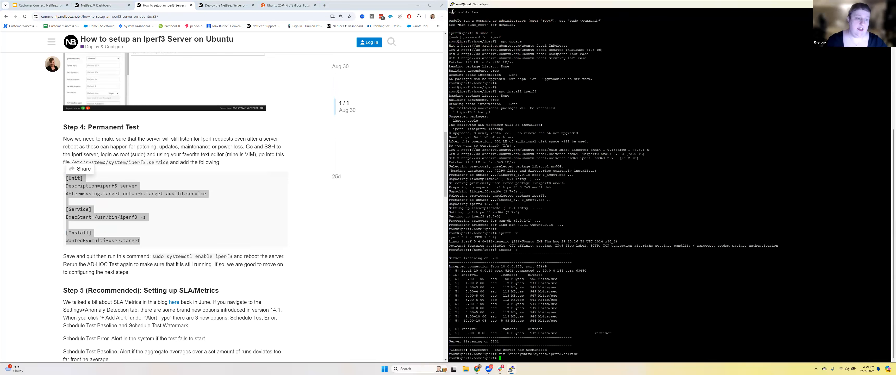
Copy sudo systemctl enable iperf3 from the article and run it in the terminal
drag(232, 256, 161, 259)
right_click(161, 259)
click(183, 263)
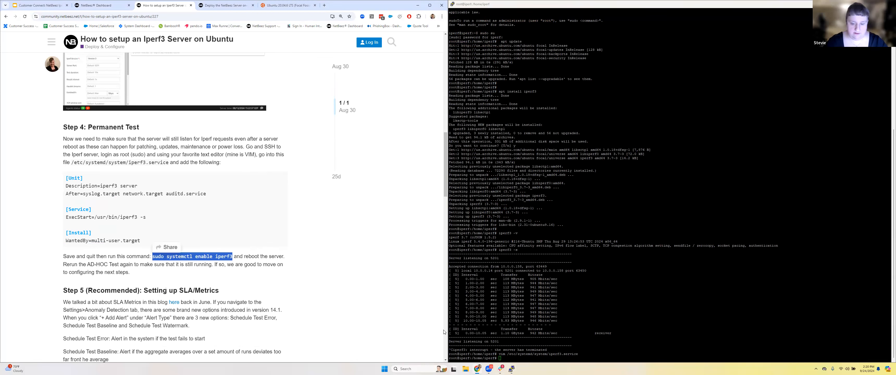
right_click(502, 360)
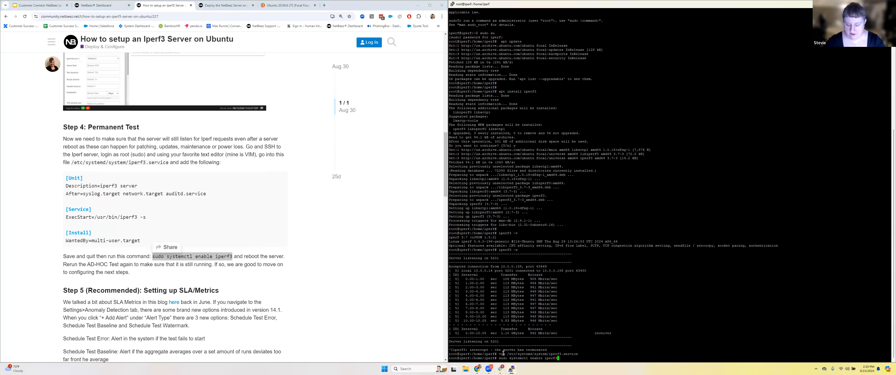
key(Return)
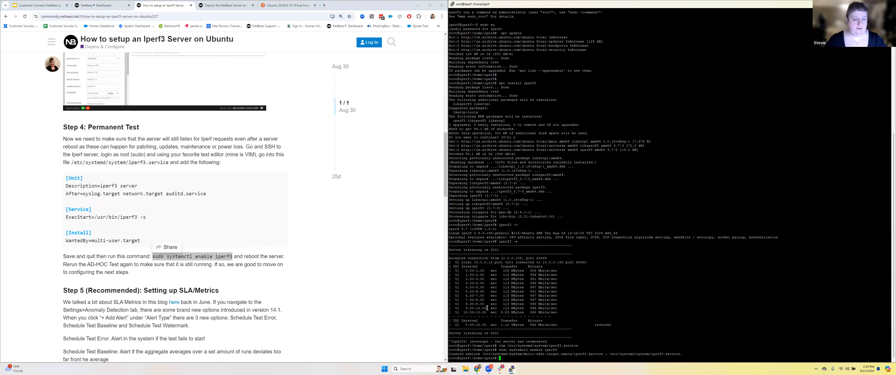
Reboot the Iperf server with the reboot command in the terminal
text(reboot)
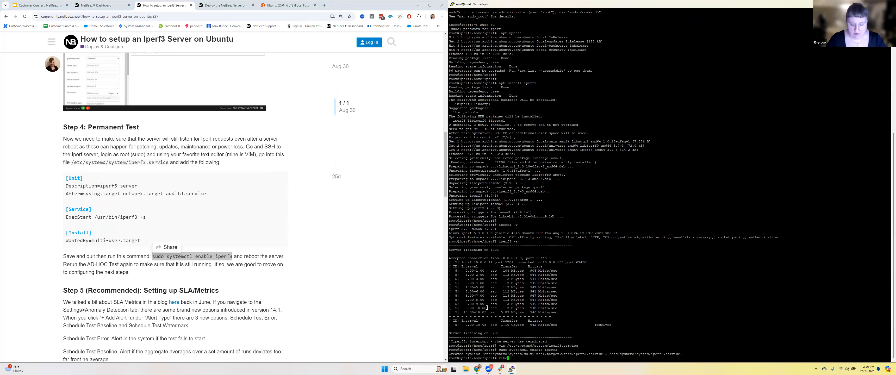
key(Return)
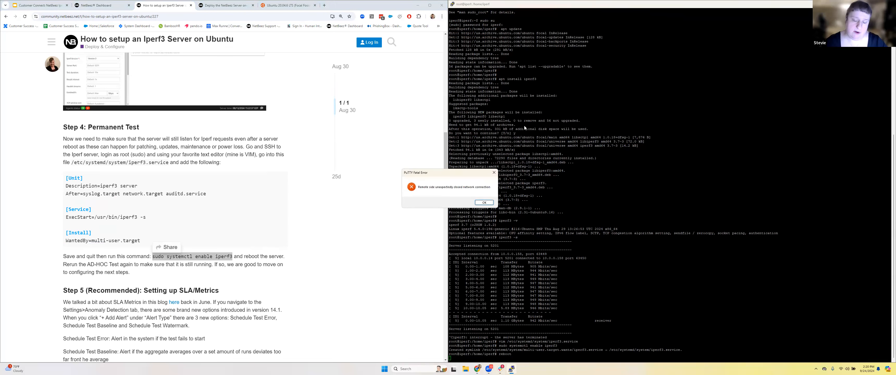
right_click(594, 4)
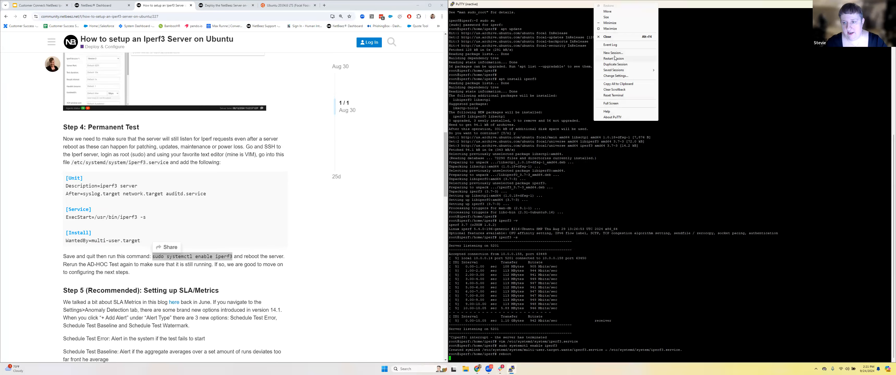
Check the ad-hoc Iperf result in the dashboard and review the article's steps on SLA metrics, test configuration and alert notifications
click(92, 5)
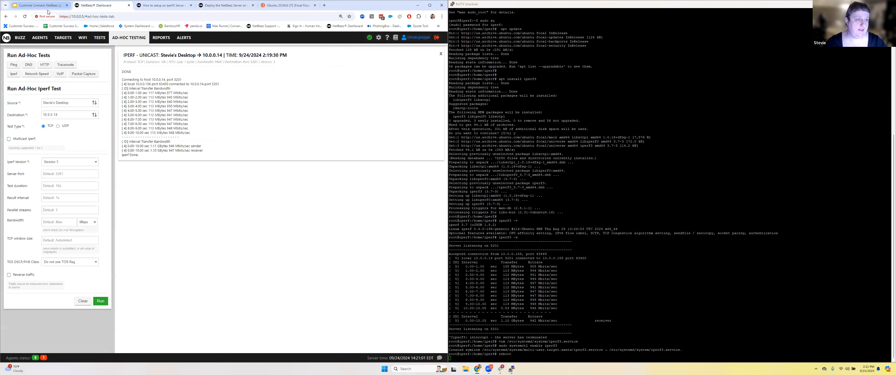
click(163, 5)
scroll(183, 253, down, 2)
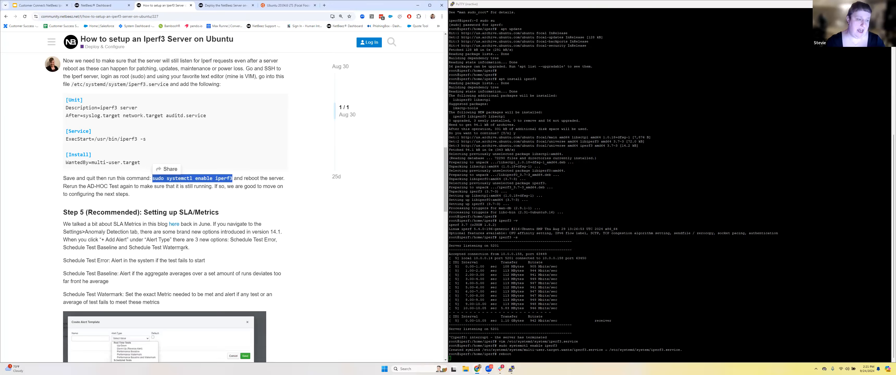
scroll(181, 248, down, 1)
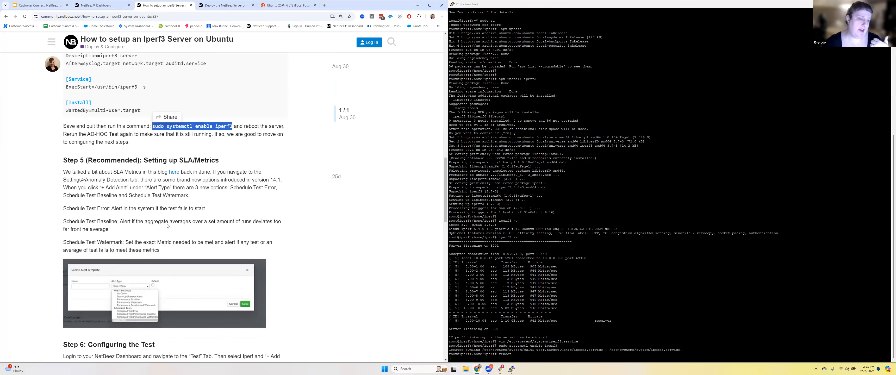
scroll(148, 250, down, 1)
scroll(148, 250, down, 1)
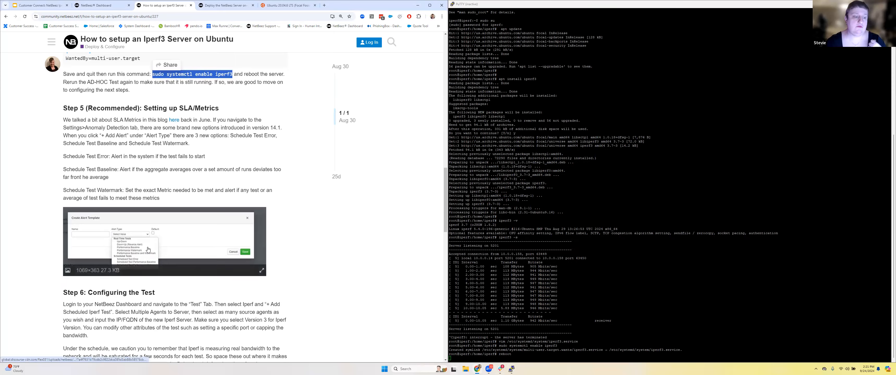
scroll(148, 250, down, 6)
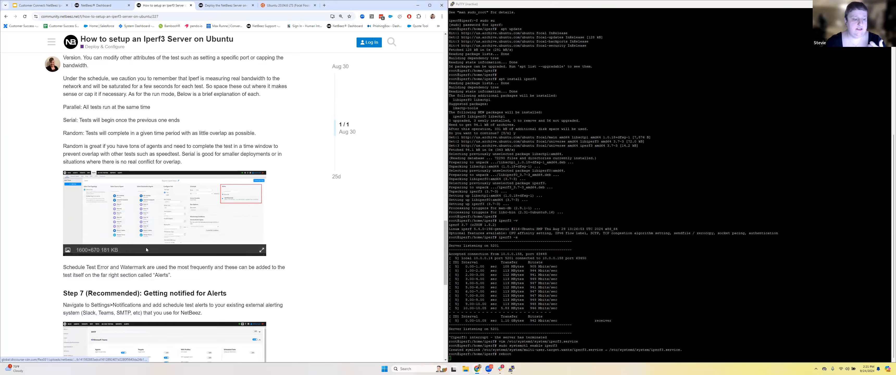
scroll(143, 249, up, 10)
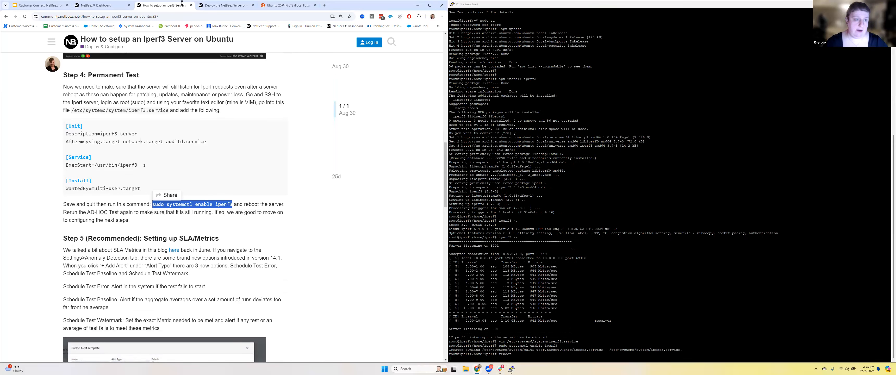
Restart the disconnected PuTTY session to the rebooted Iperf server
right_click(586, 5)
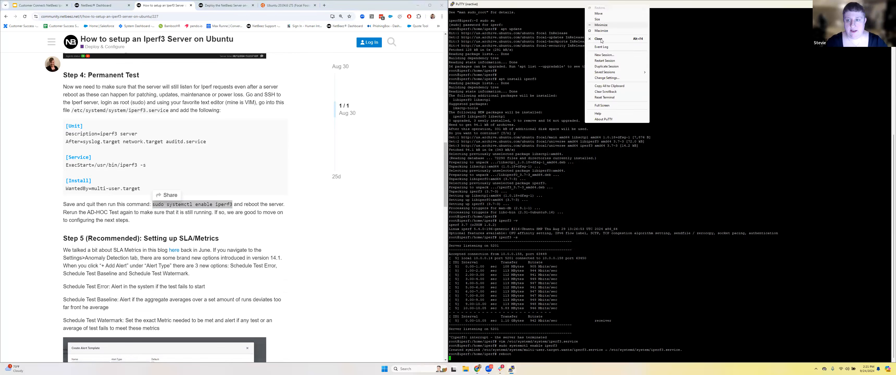
click(615, 61)
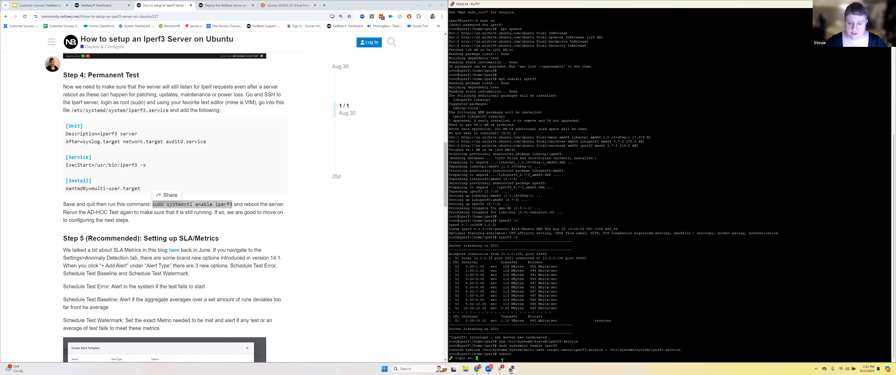
click(511, 369)
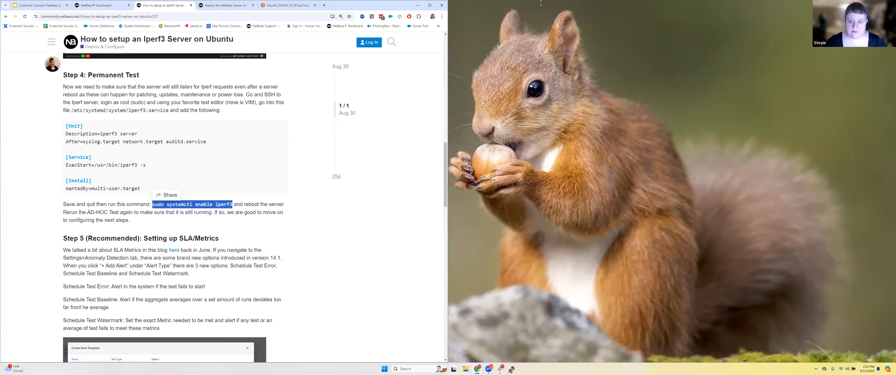
click(511, 369)
Open a new PuTTY session to 10.0.0.14 and enter iperf as the login name
right_click(560, 5)
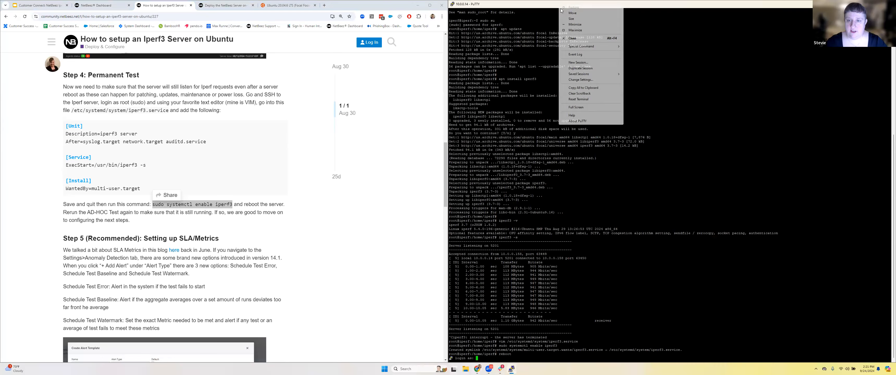
click(578, 63)
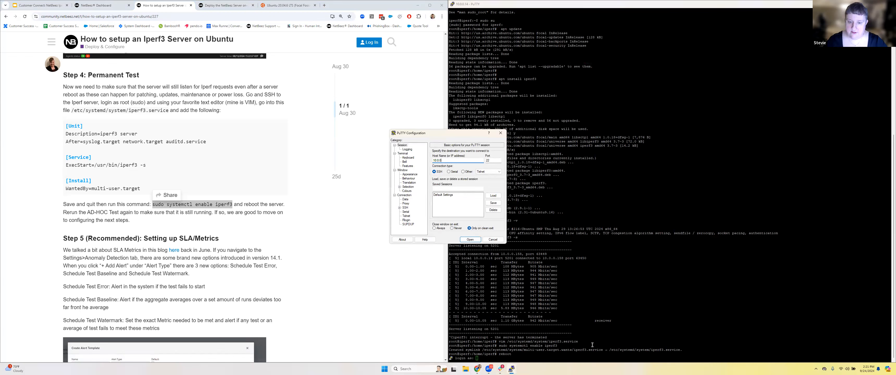
key(Return)
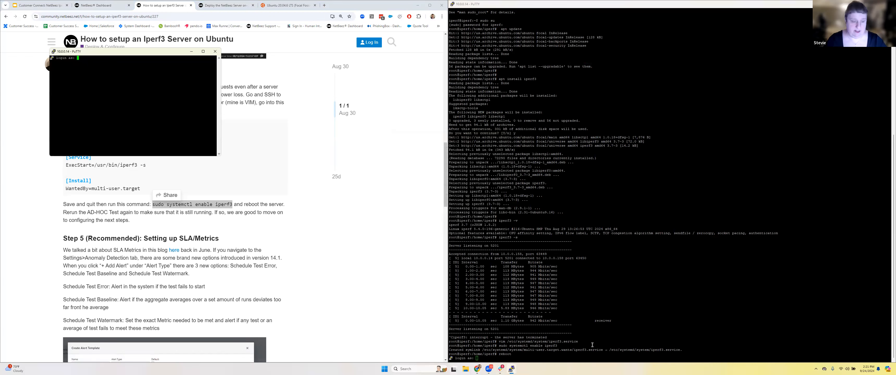
text(iperf)
key(Return)
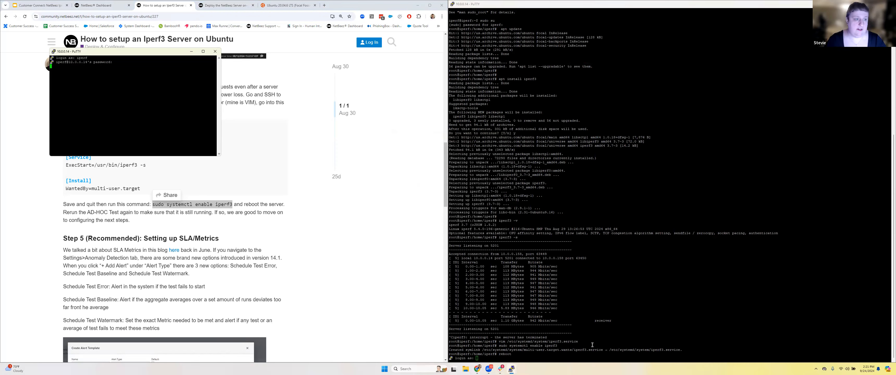
Switch to the NetBeez dashboard and rerun the ad-hoc Iperf test against 10.0.0.14
click(83, 5)
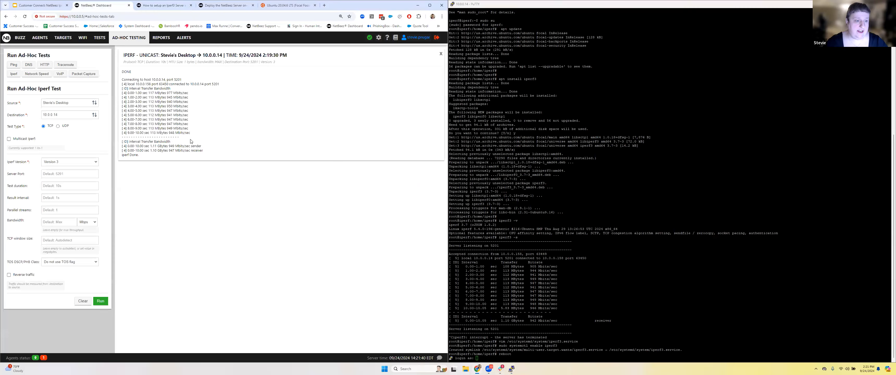
click(101, 301)
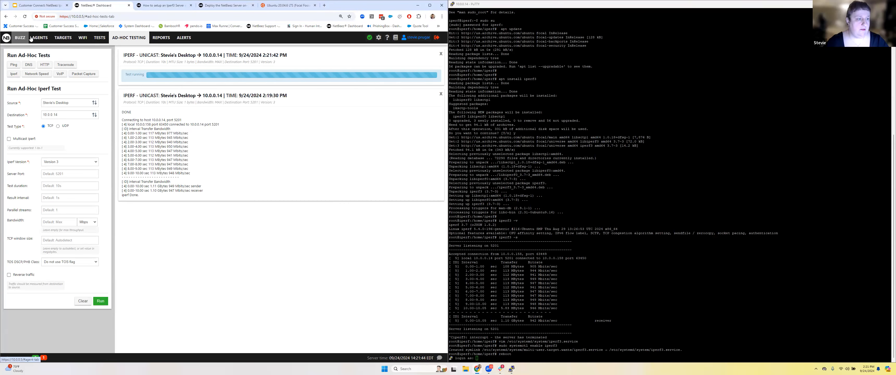
Maximize the browser and, in the Anomaly Detection settings, start a new alert template of type Scheduled Test Performance Watermark
click(379, 37)
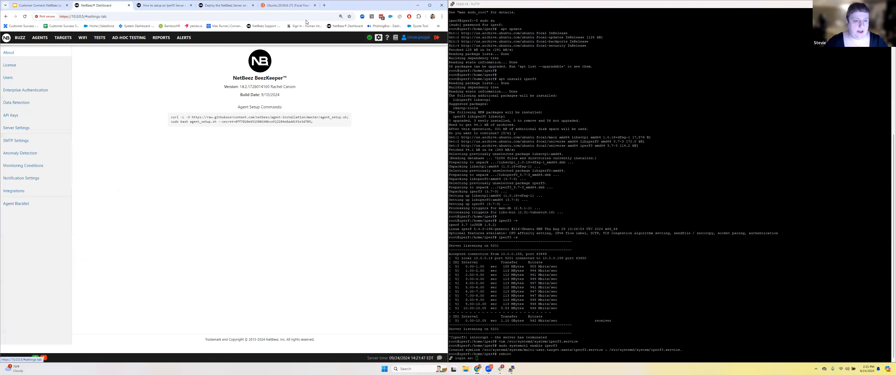
click(430, 5)
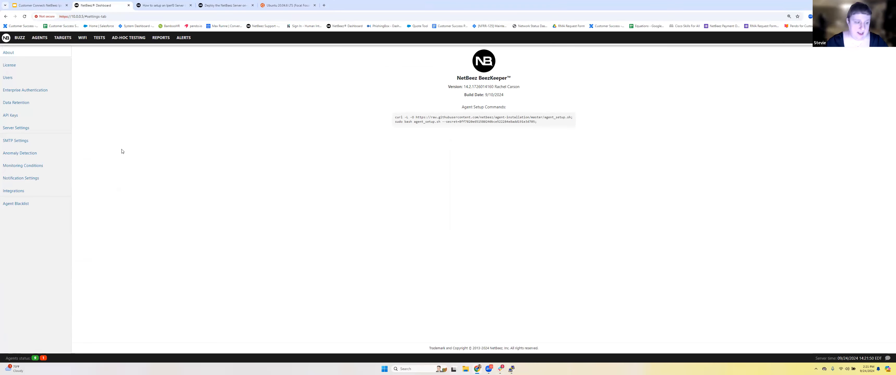
click(34, 154)
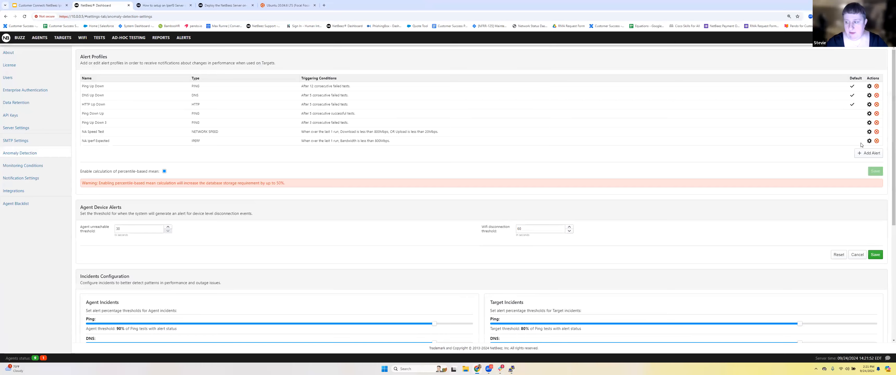
click(862, 153)
click(400, 199)
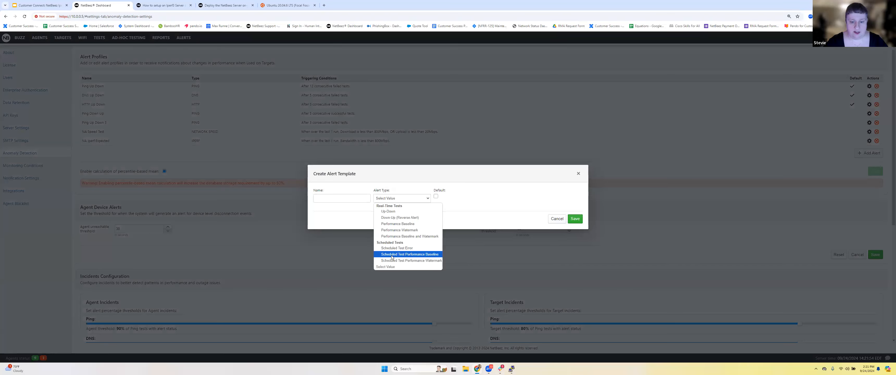
click(403, 261)
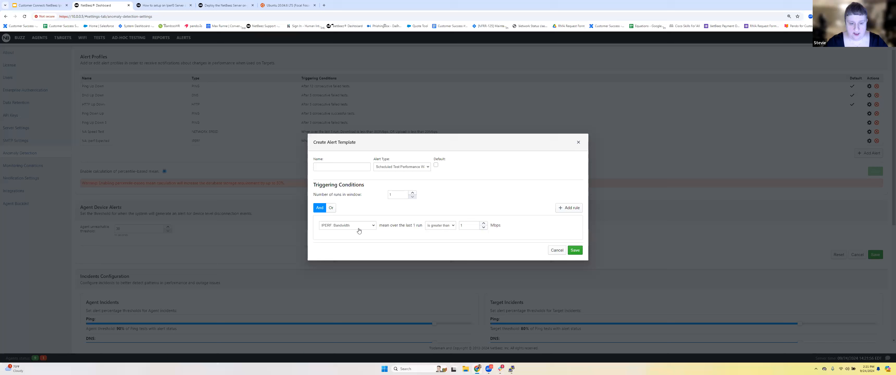
Set the triggering condition to IPERF Bandwidth mean over the last run is less than 400 Mbps
click(437, 229)
click(439, 242)
key(Tab)
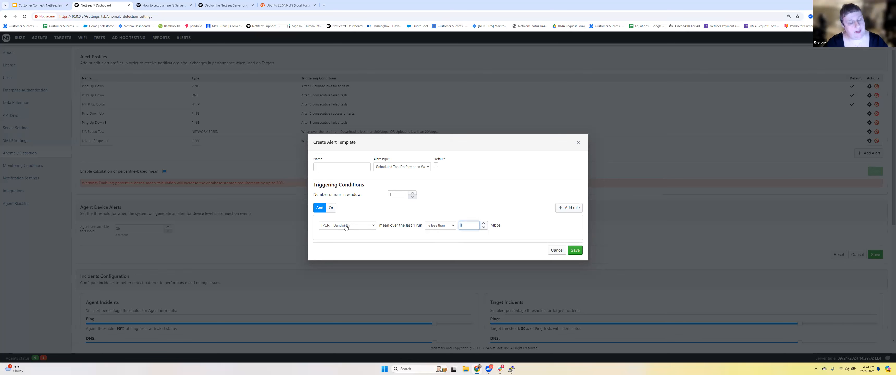
text(400)
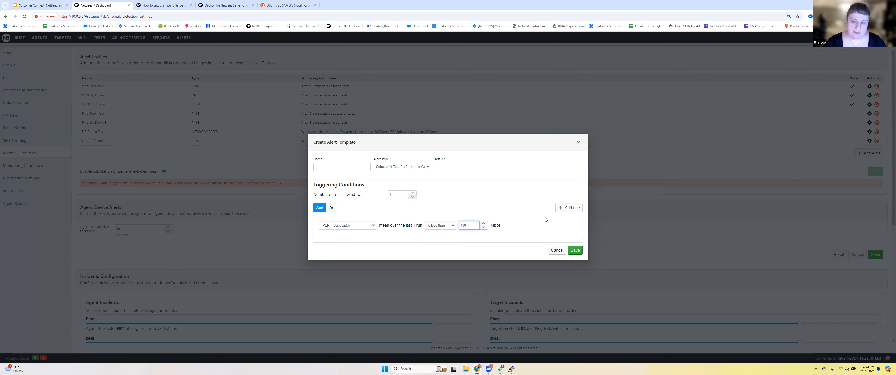
Name the alert template RWA iperf and save it
click(341, 165)
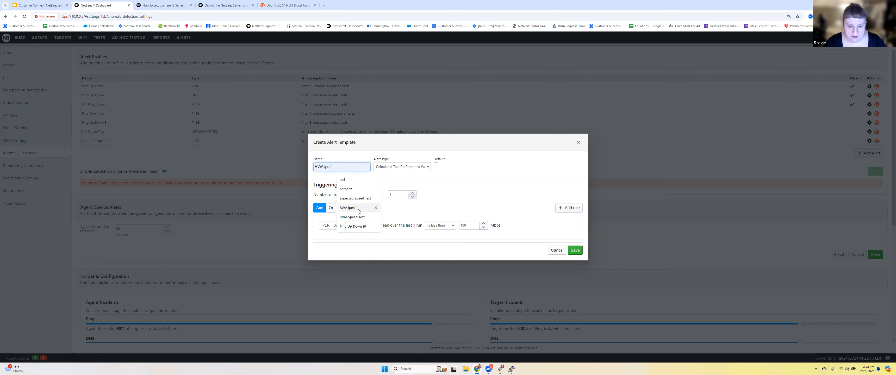
click(352, 216)
drag(342, 167, 329, 168)
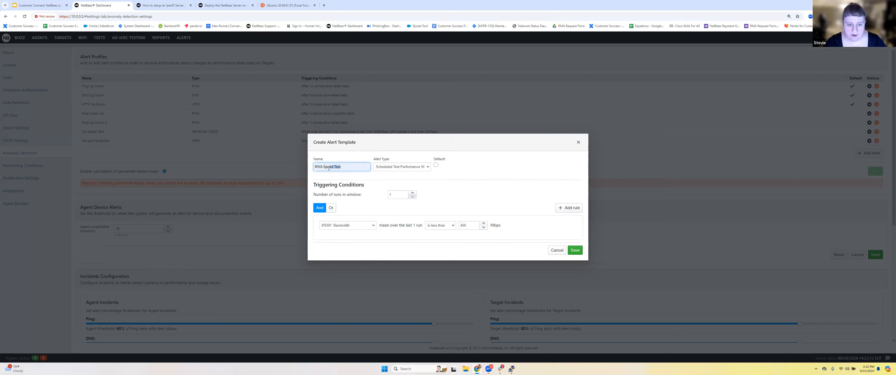
key(BackSpace)
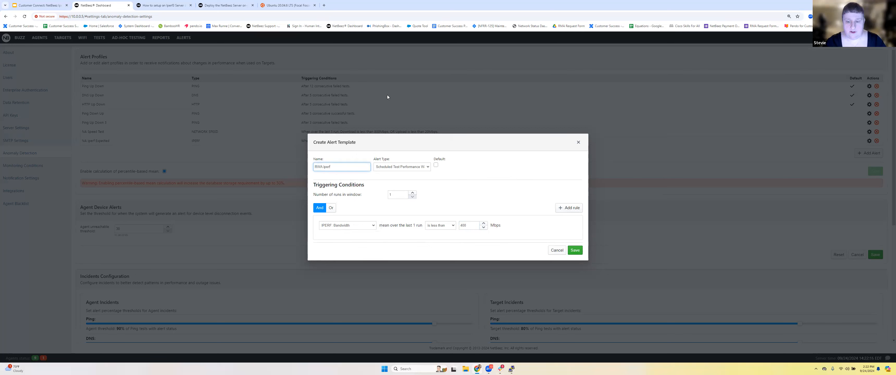
click(577, 252)
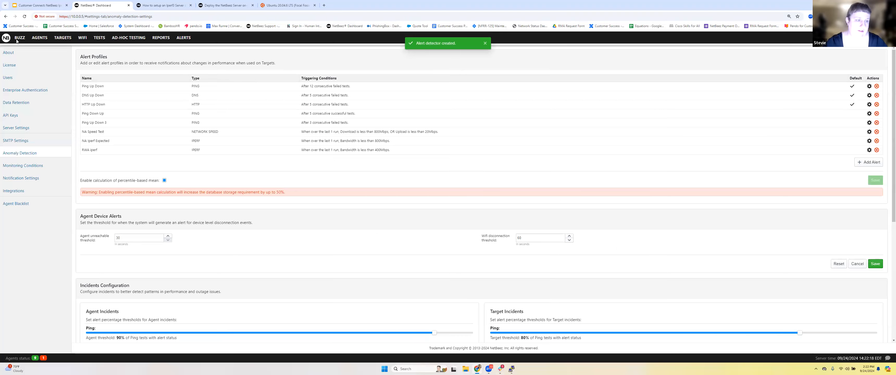
Check the result of the rerun ad-hoc Iperf test
click(100, 38)
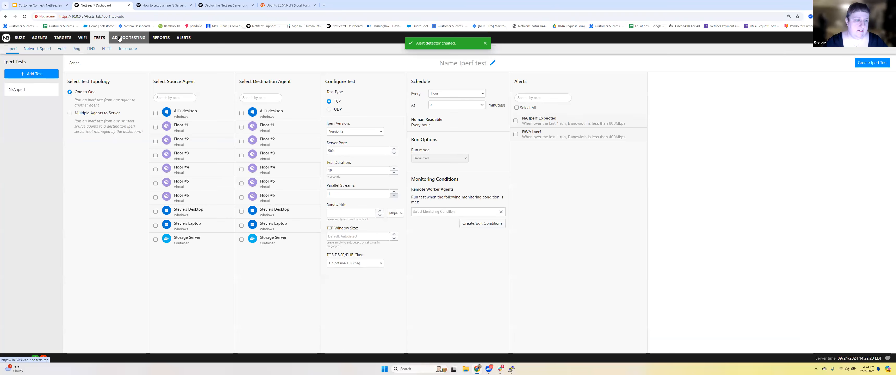
click(128, 38)
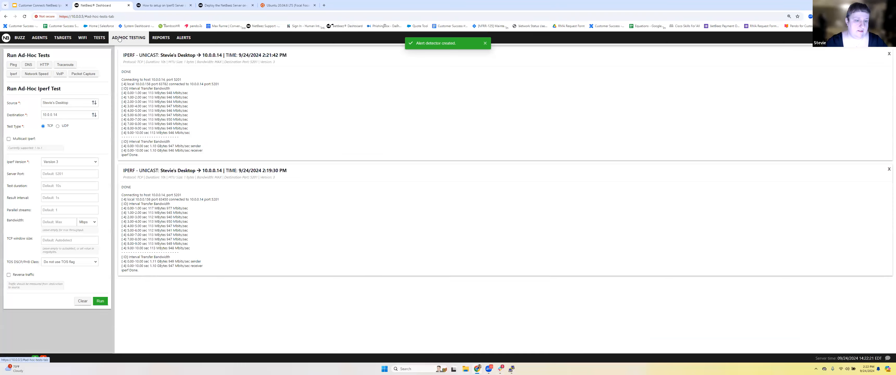
Set up a new Multiple Agents to Server Iperf test from the three Windows agents to 10.0.0.14, using Iperf Version 3
click(99, 37)
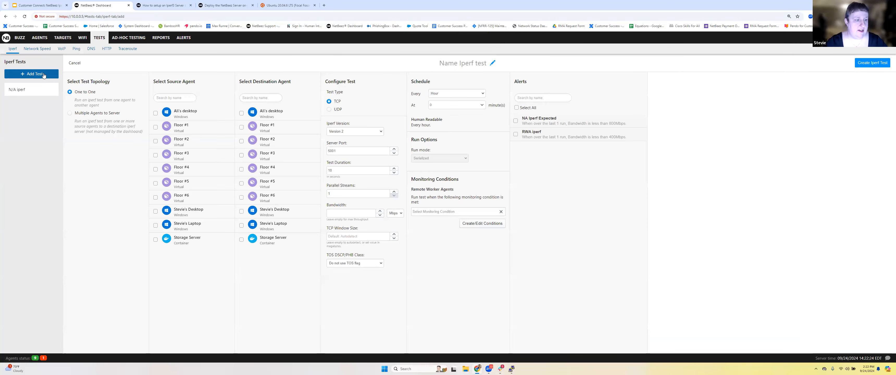
click(70, 113)
click(155, 113)
click(156, 212)
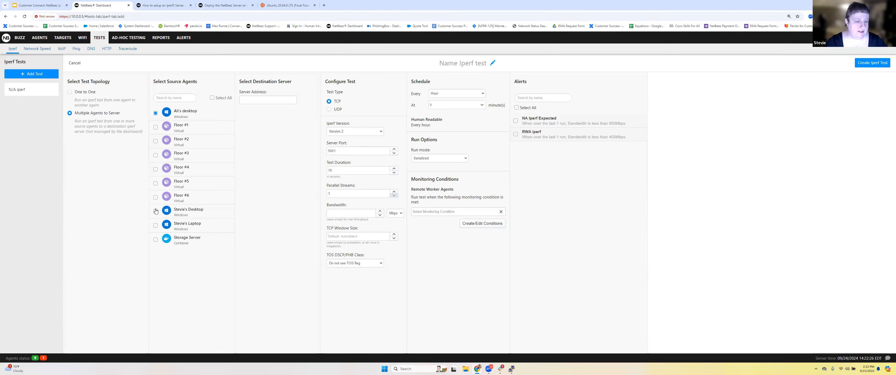
click(269, 101)
text(10.0.0.14)
click(355, 134)
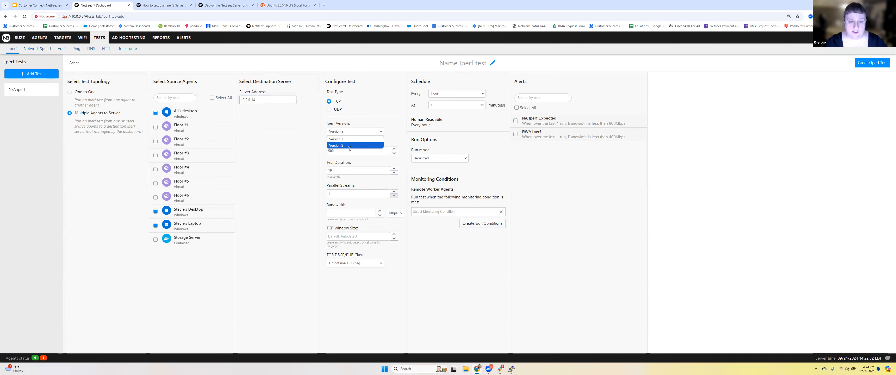
click(354, 145)
Schedule the Iperf test every day at 4 hours and 0 minutes, and attach the RWA iperf alert
click(449, 93)
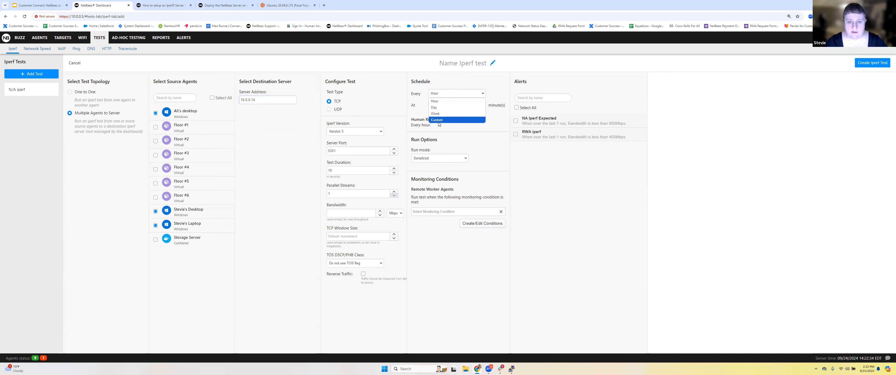
click(446, 114)
click(449, 96)
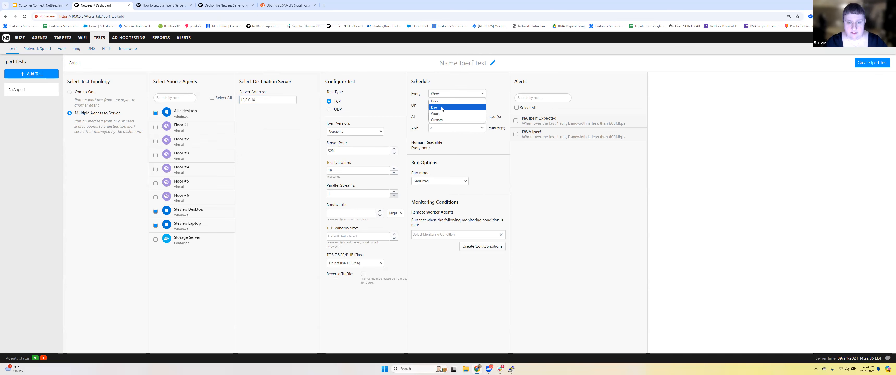
click(442, 108)
click(448, 106)
click(447, 93)
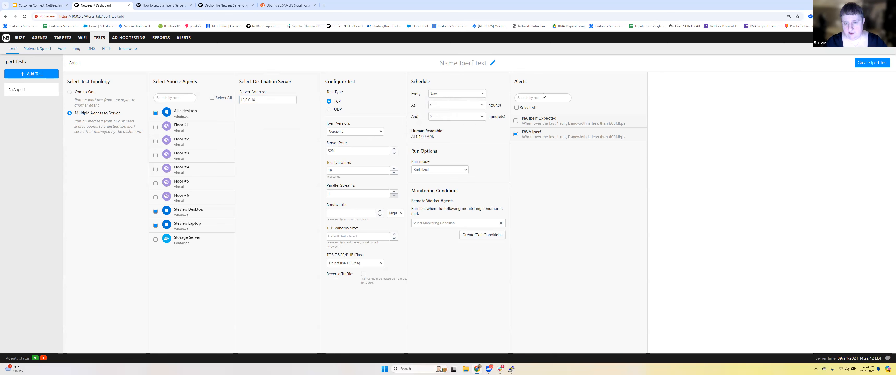
Name the test RWA iperf, keep the Serialized run mode, create the test and run it immediately
click(458, 64)
text(RWA iperf)
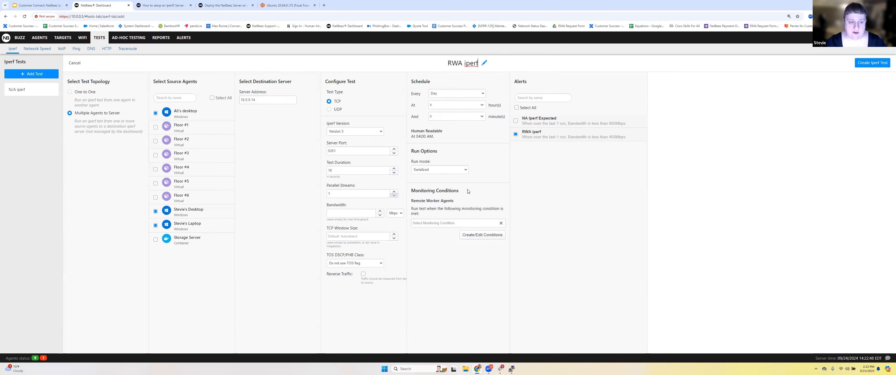
click(463, 171)
click(530, 268)
click(872, 63)
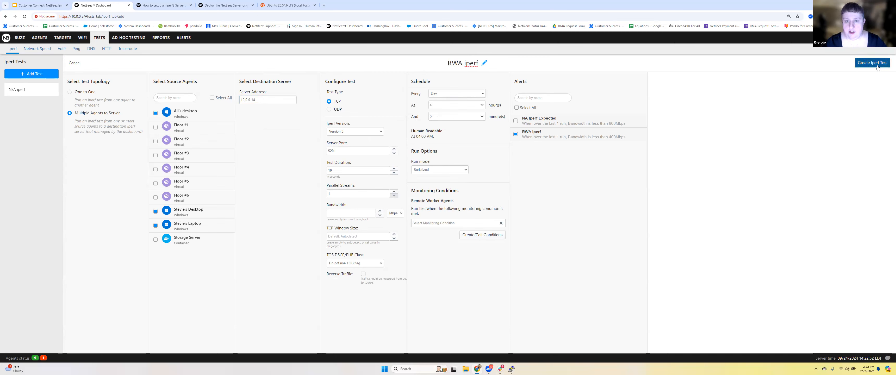
click(845, 73)
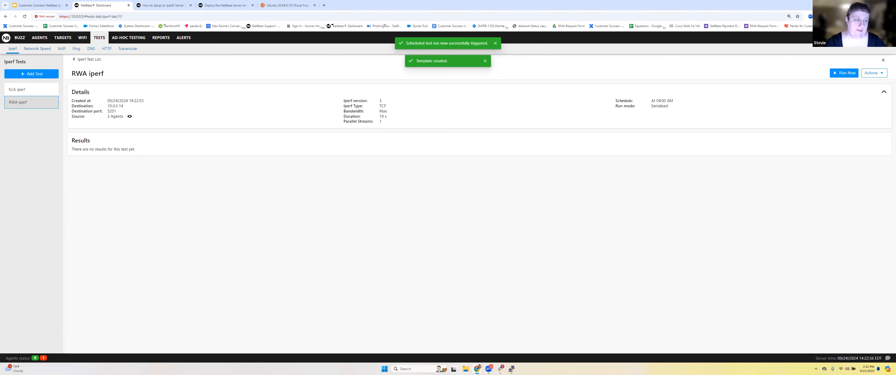
Review the article's steps on SLA metrics, test configuration with run modes, and alert notifications
click(146, 6)
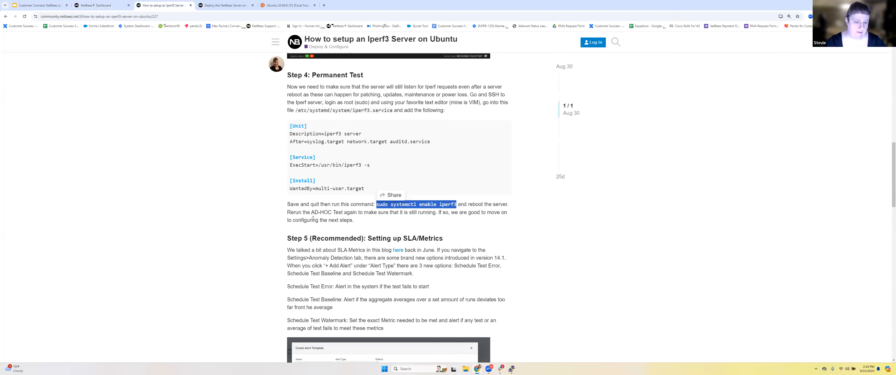
scroll(414, 188, down, 3)
drag(413, 189, 338, 170)
click(390, 204)
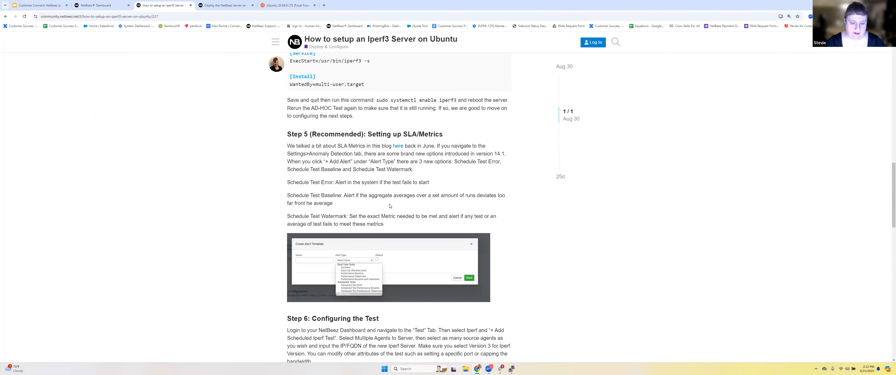
scroll(390, 208, down, 3)
scroll(383, 272, down, 3)
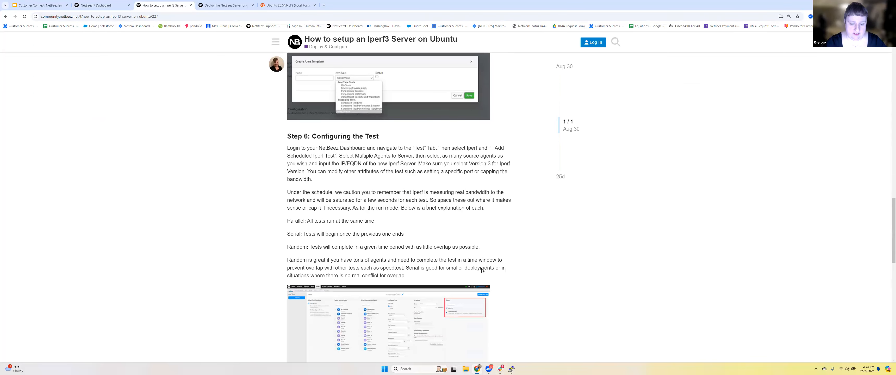
scroll(452, 303, down, 2)
scroll(454, 338, down, 3)
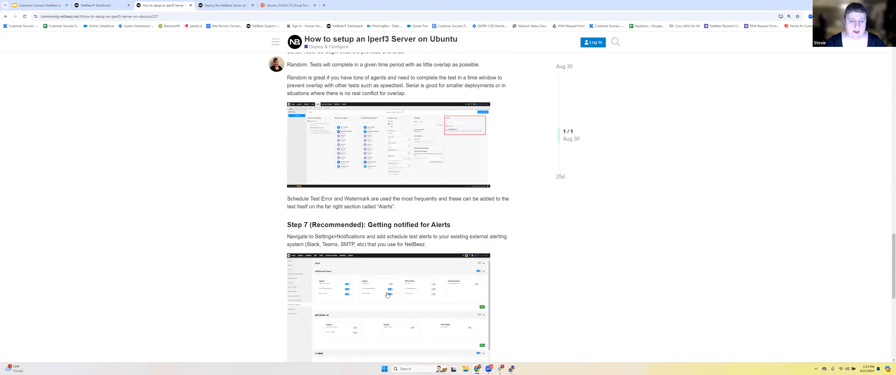
Leave the article, return to the NetBeez dashboard and open the new Network Speed test form
scroll(454, 339, down, 3)
click(103, 4)
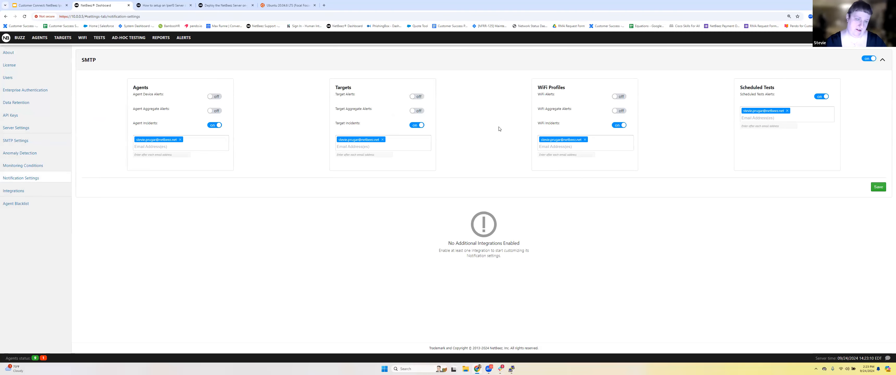
click(99, 39)
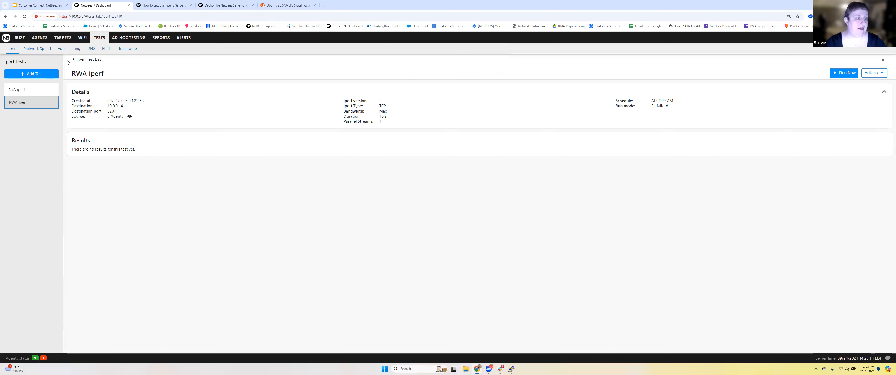
click(37, 50)
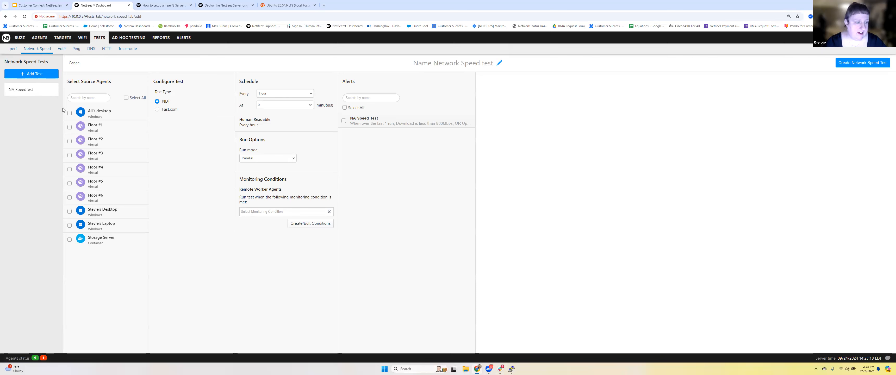
Select the three Windows agents as sources and schedule the speed test every day at 4 hours
click(69, 212)
click(280, 93)
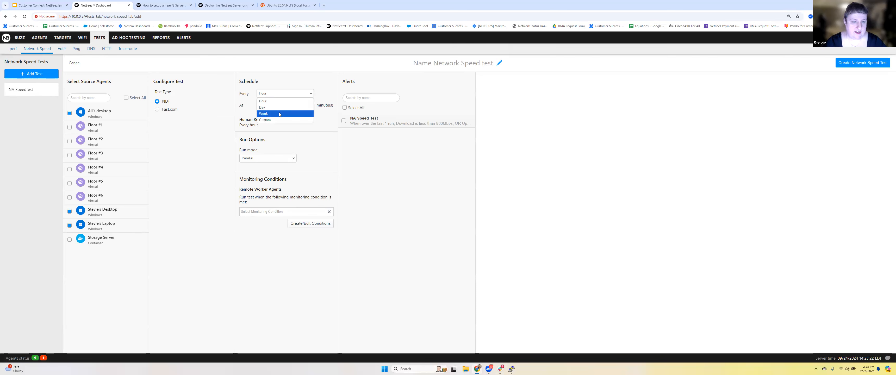
click(285, 116)
click(294, 107)
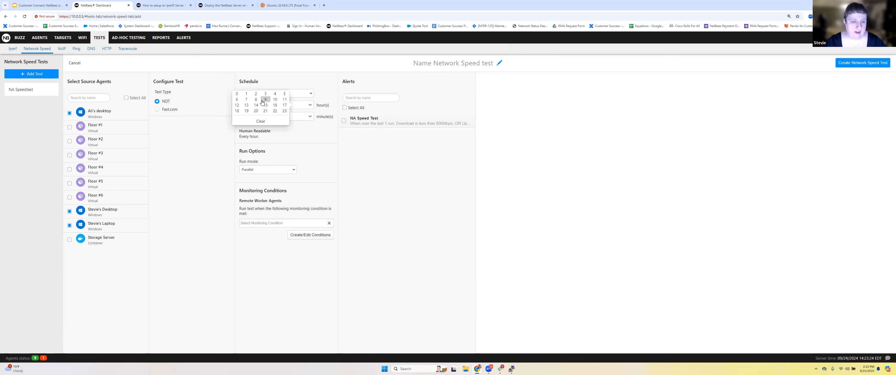
click(275, 93)
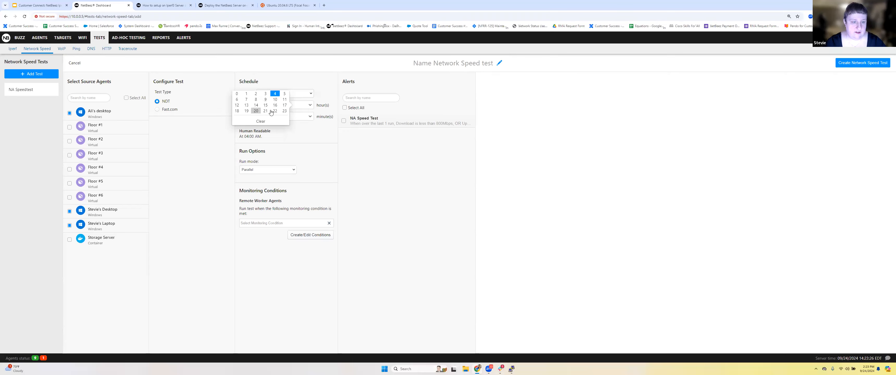
click(317, 130)
Set the speed test's schedule to 30 minutes past the hour, choose the Serialized run mode and attach the NA Speed Test alert
click(300, 106)
click(303, 117)
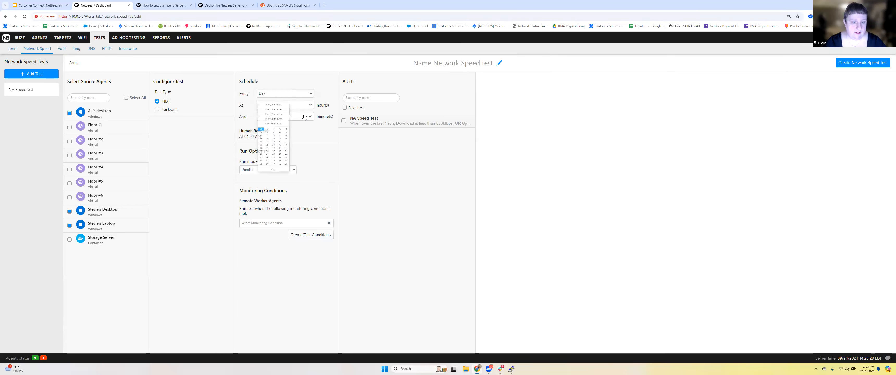
click(239, 175)
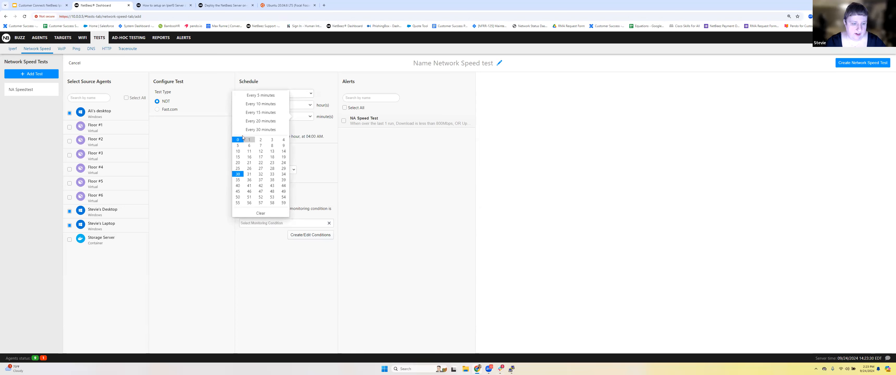
click(273, 172)
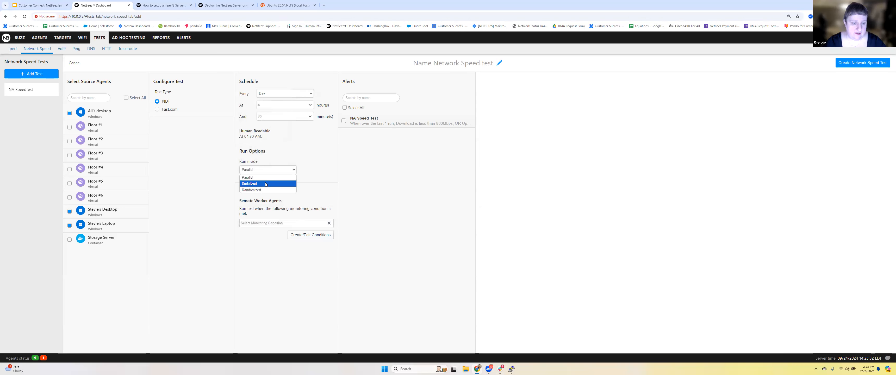
click(266, 184)
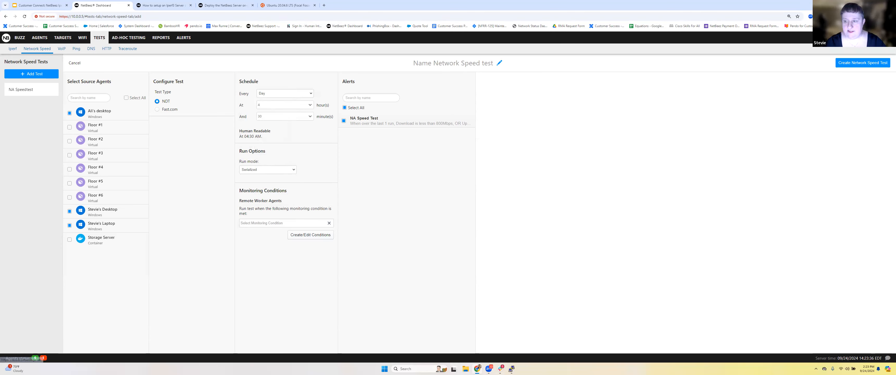
Start a new alert profile in the Anomaly Detection settings with the Scheduled Test Performance Watermark type
click(871, 37)
click(33, 154)
click(867, 162)
click(401, 198)
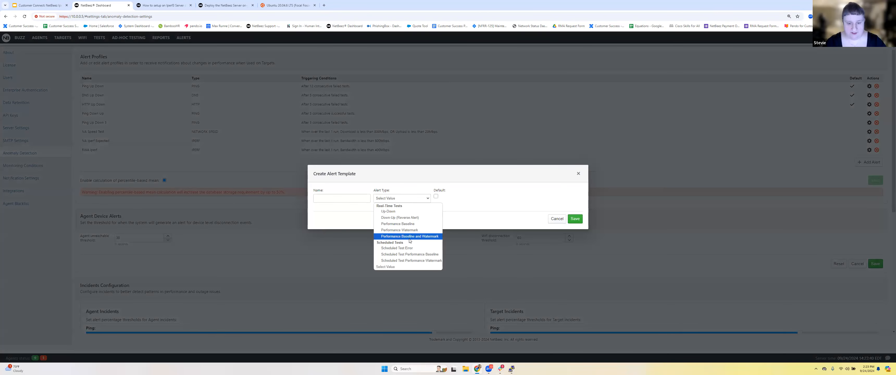
click(409, 260)
Set the first triggering condition to NETWORK SPEED: Download is less than 400 Mbps
click(364, 225)
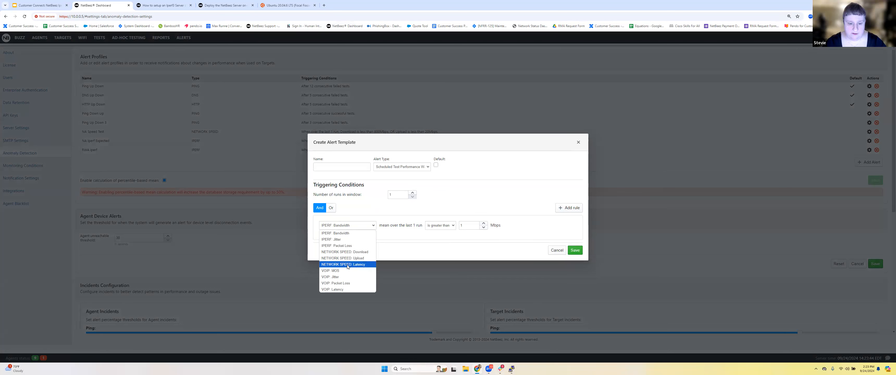
click(348, 252)
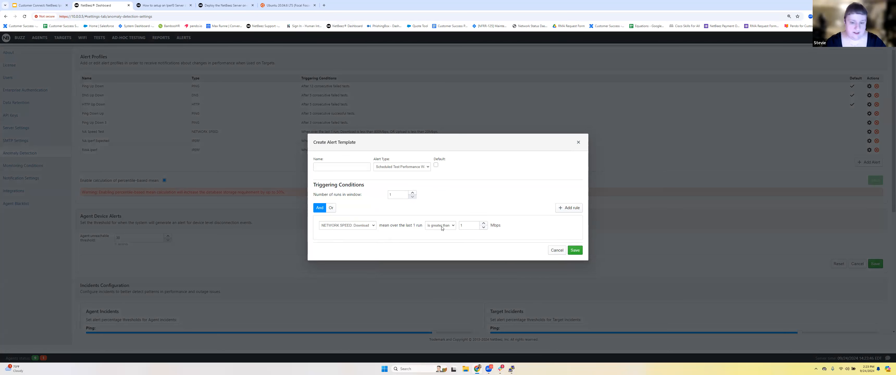
click(455, 227)
click(435, 237)
key(Tab)
Add a second triggering rule for NETWORK SPEED: Upload is less than 15 Mbps
click(578, 211)
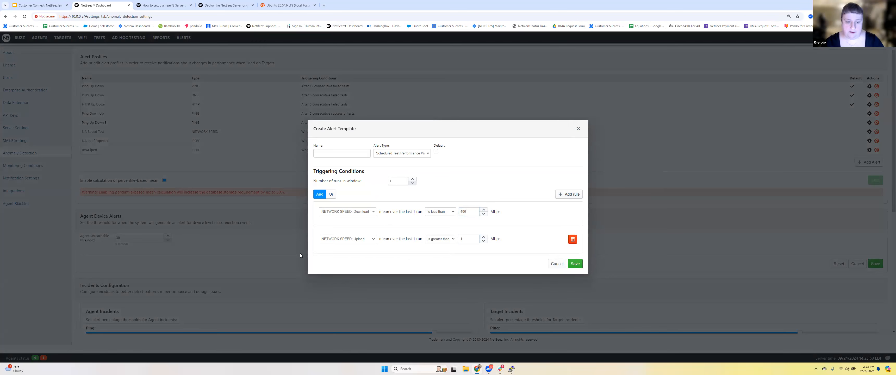
text(15)
click(440, 239)
click(436, 249)
key(Tab)
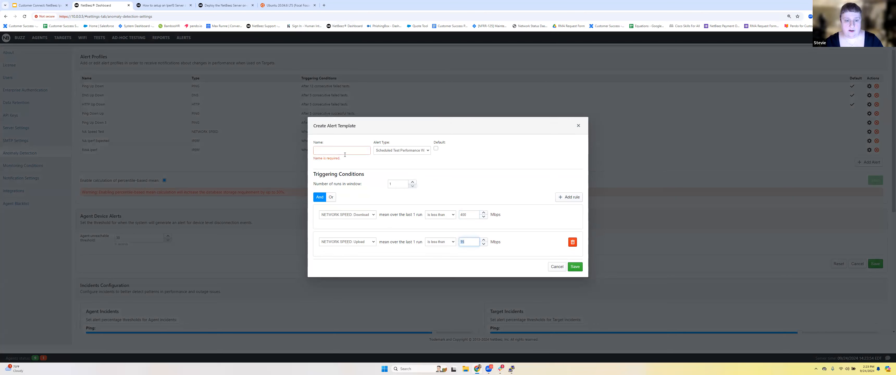
Name the alert profile RWA Speed Test and save it
click(344, 152)
text(RWA Speed Test)
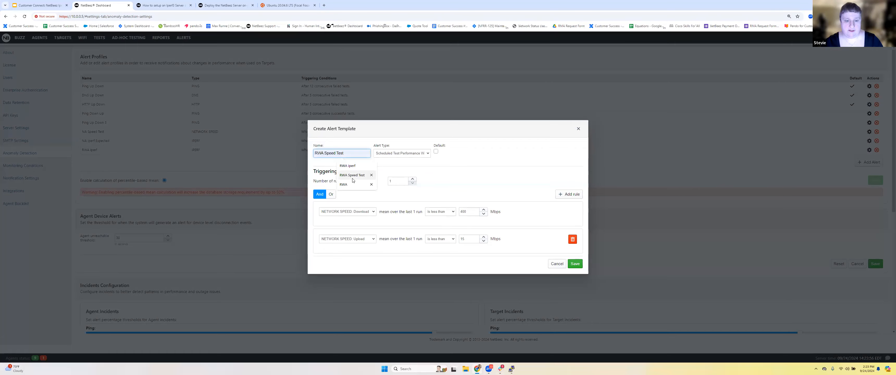
click(575, 264)
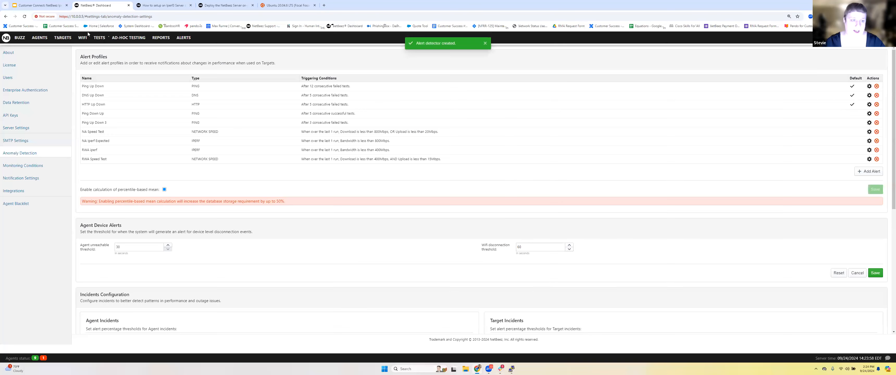
Return to the new Network Speed test, attach the RWA Speed Test alert and set the run mode to Serialized
click(99, 39)
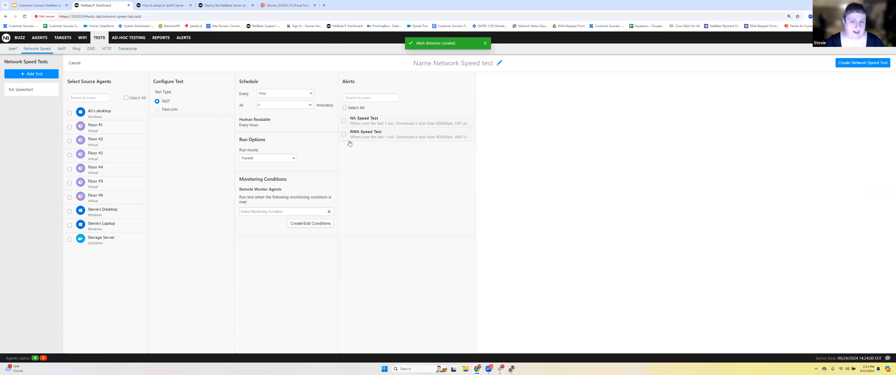
click(344, 134)
click(266, 159)
click(256, 173)
Schedule the speed test every day at 4 hours and 30 minutes
click(278, 96)
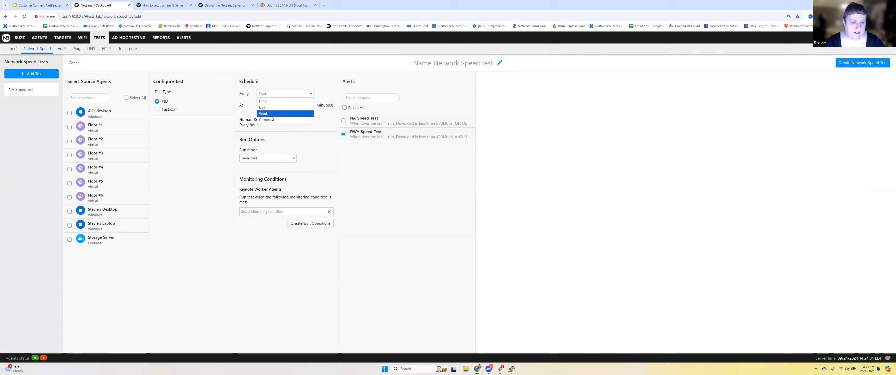
click(275, 105)
click(265, 105)
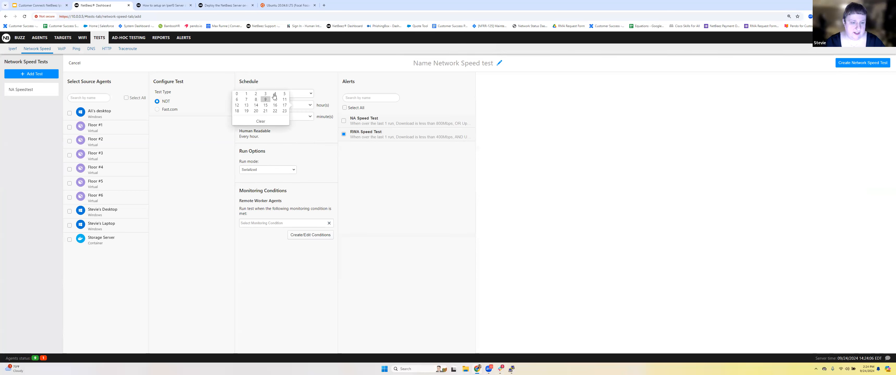
click(302, 117)
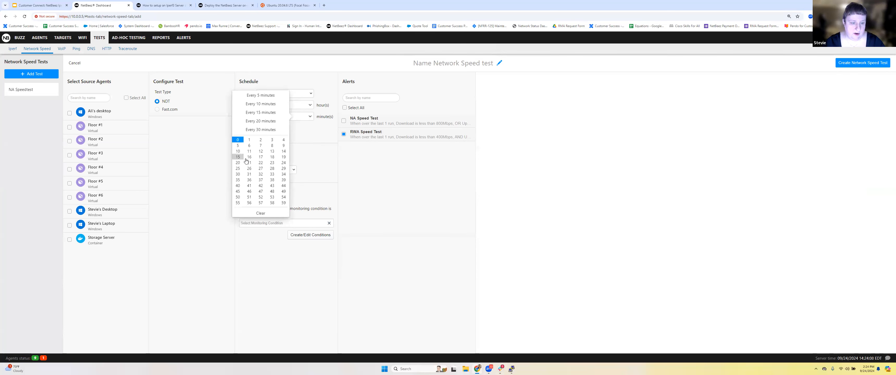
click(238, 174)
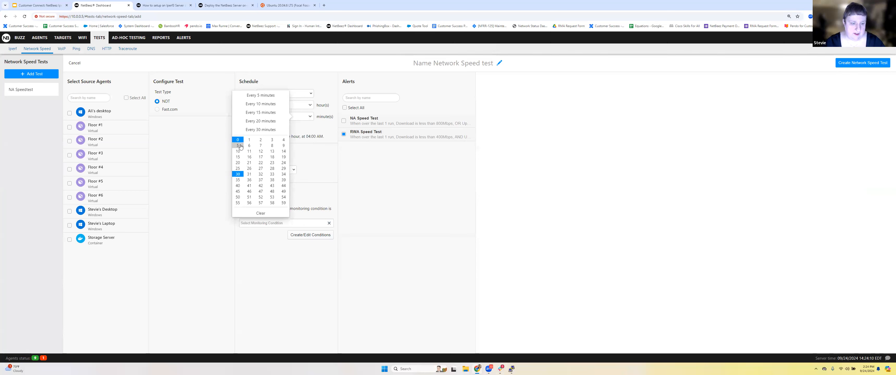
click(238, 140)
Name the network speed test RWA Speed Test and create it
click(424, 63)
text(RWAS)
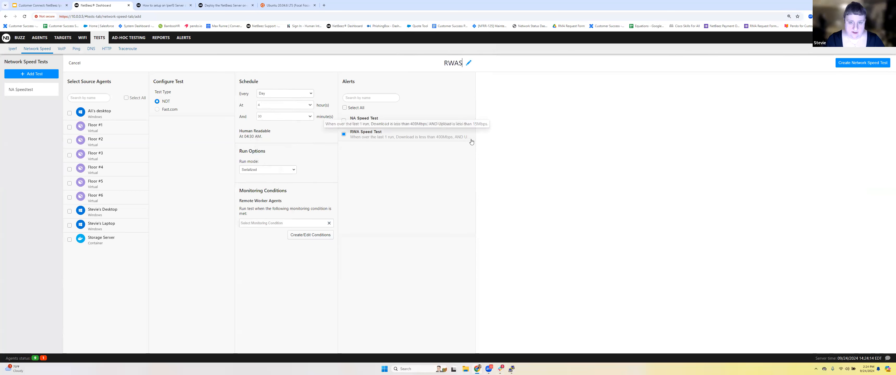
key(BackSpace)
text(Speed)
text(eest)
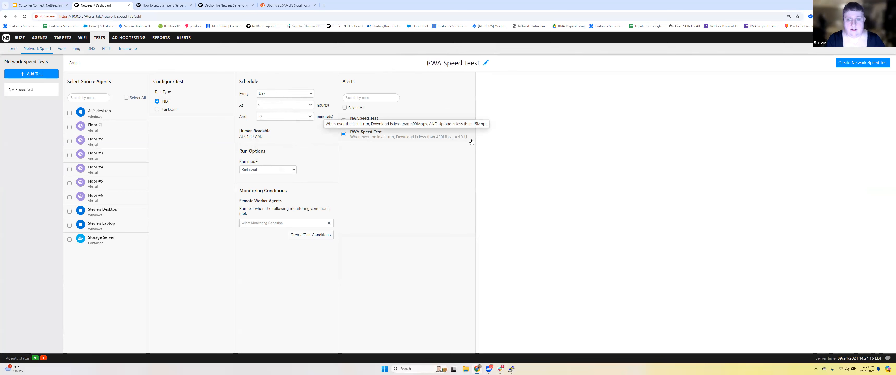
key(BackSpace)
key(BackSpace)
key(BackSpace)
text(st)
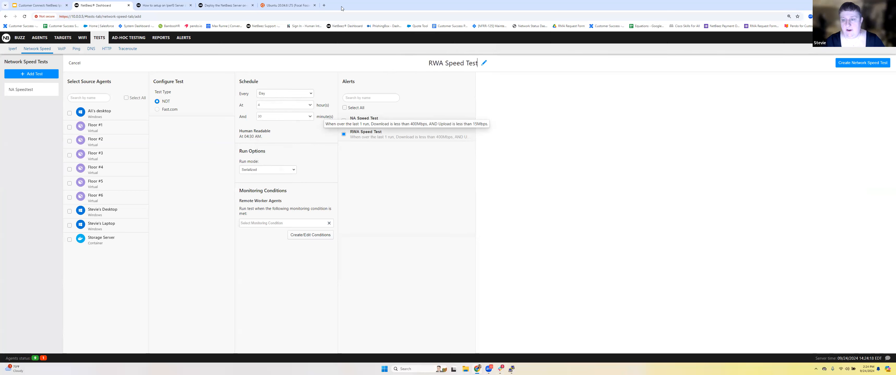
click(861, 65)
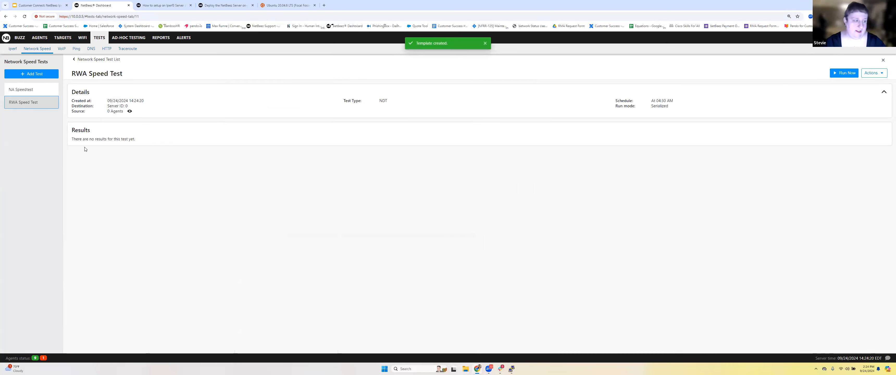
Open the RWA iperf test's results, break down its run by agent and inspect the laptop agent's bandwidth
click(13, 48)
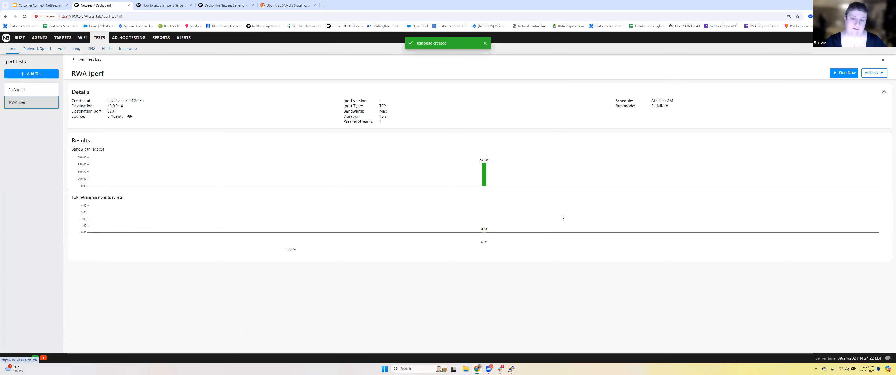
click(486, 172)
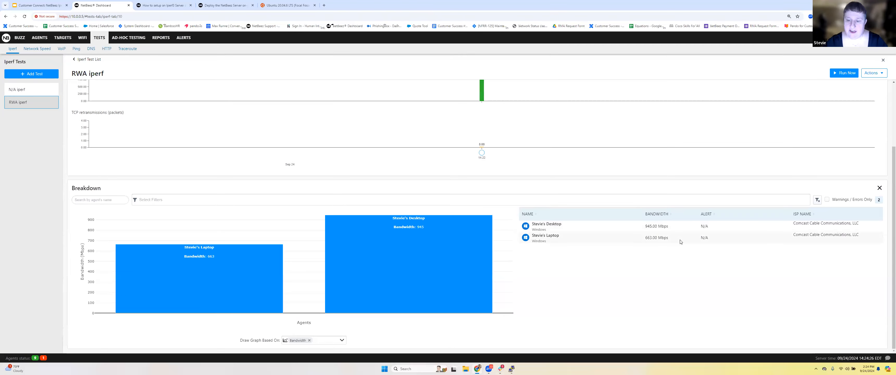
click(663, 237)
drag(664, 124, 619, 152)
scroll(679, 122, down, 1)
scroll(676, 113, up, 2)
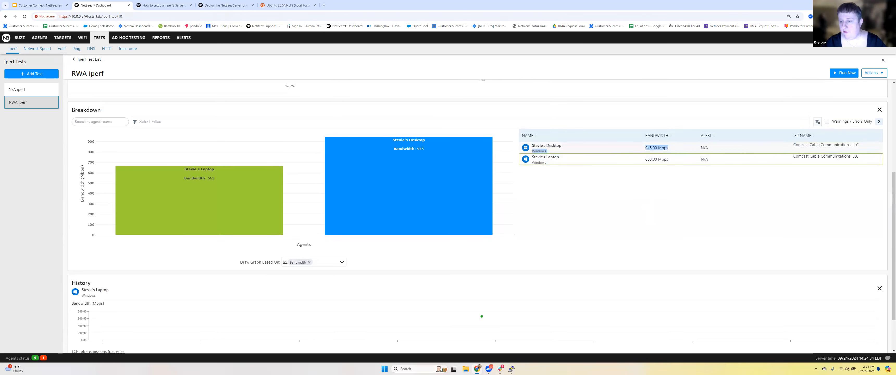
Examine the desktop agent's bandwidth and TCP retransmission history, and compare the agents in the RWA iperf breakdown
click(835, 149)
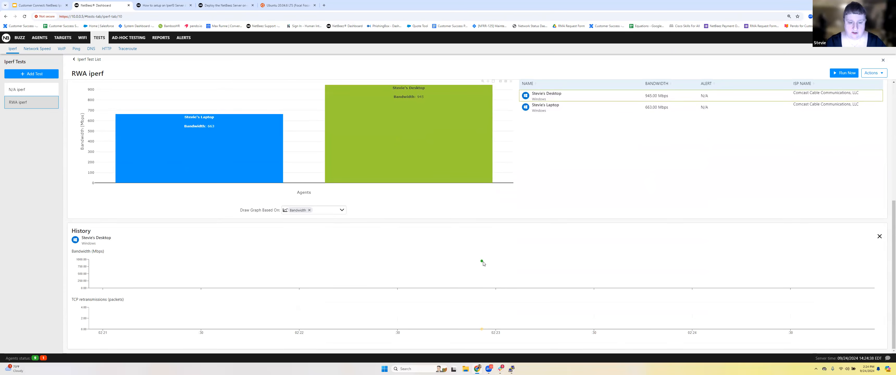
scroll(374, 169, up, 1)
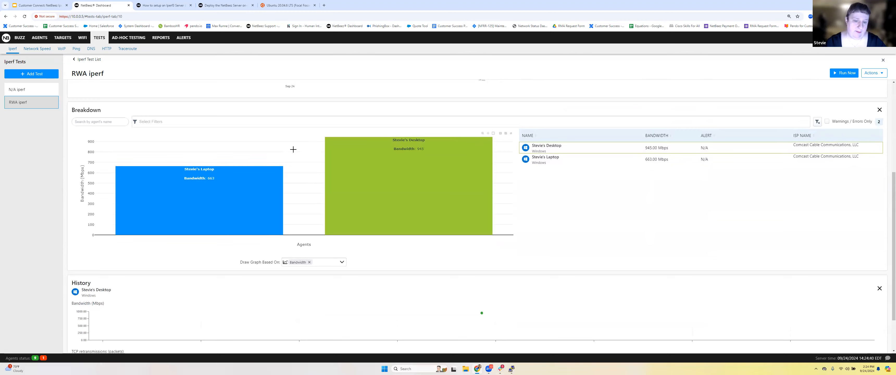
scroll(434, 310, down, 1)
scroll(434, 310, up, 4)
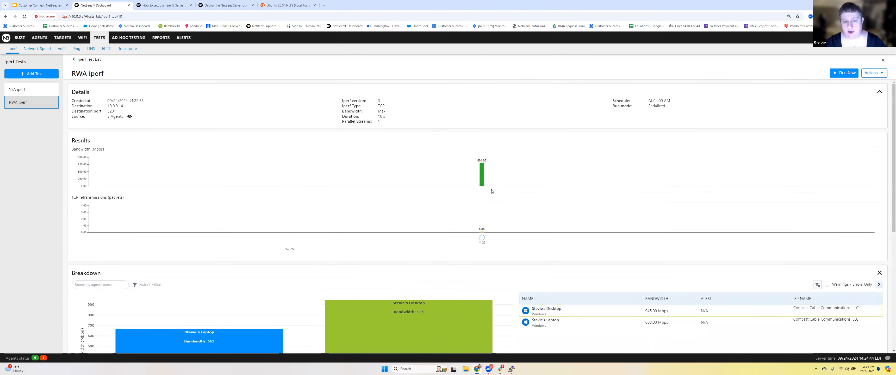
scroll(469, 217, down, 2)
scroll(428, 200, down, 2)
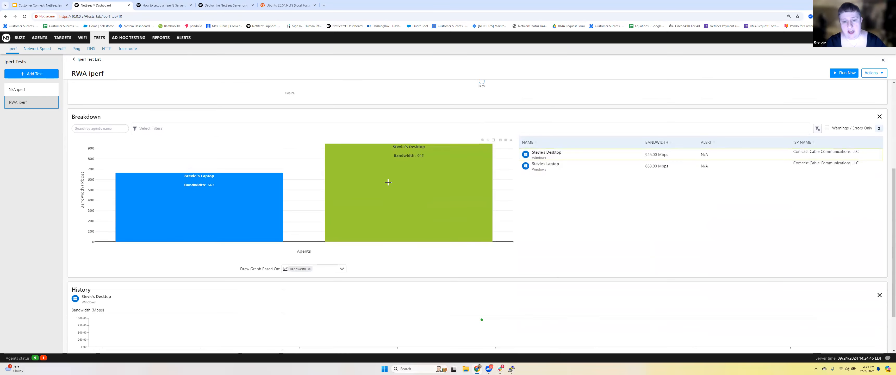
scroll(357, 209, down, 2)
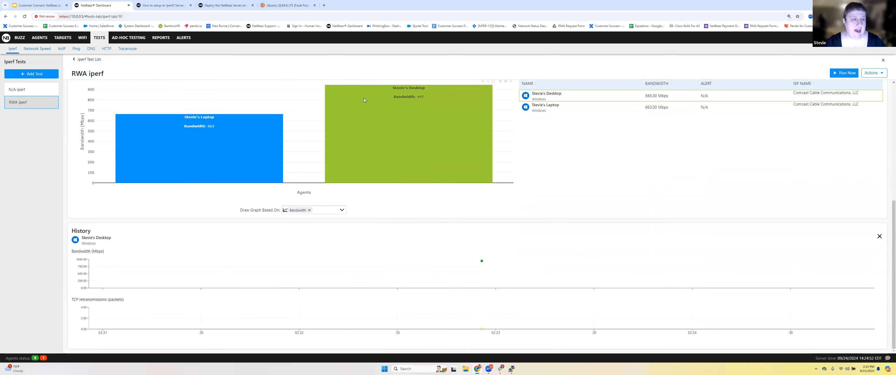
Start a new report schedule and choose Scheduled Test as the report, with Iperf as the test type
scroll(364, 100, up, 5)
click(161, 37)
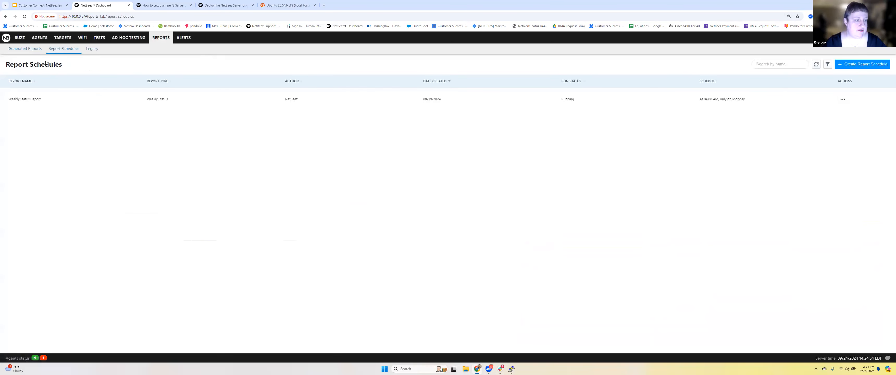
click(862, 64)
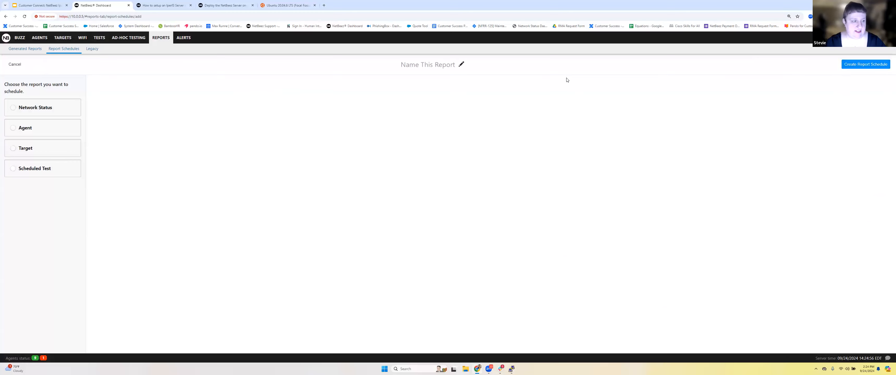
click(30, 170)
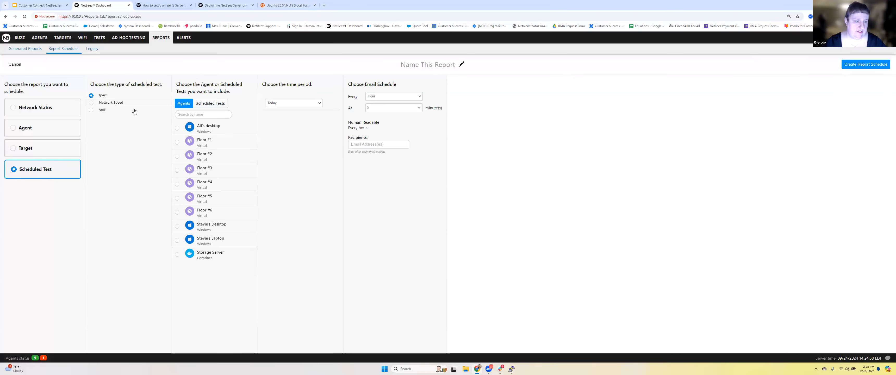
Include the RWA iperf scheduled test in the report and set the time period to Last 7 Days
click(212, 104)
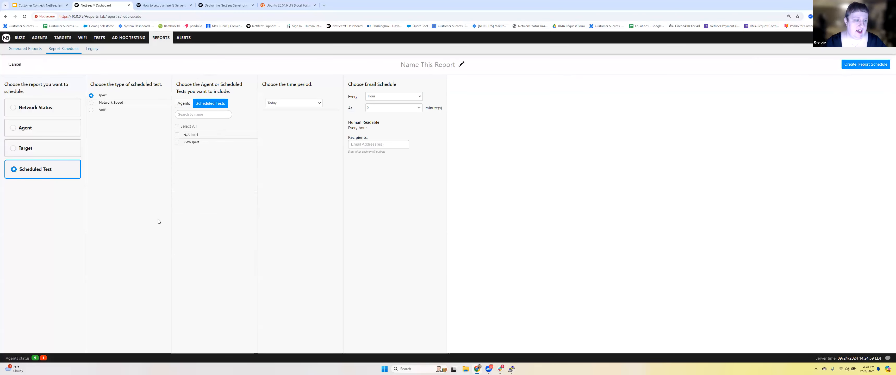
click(179, 106)
click(206, 103)
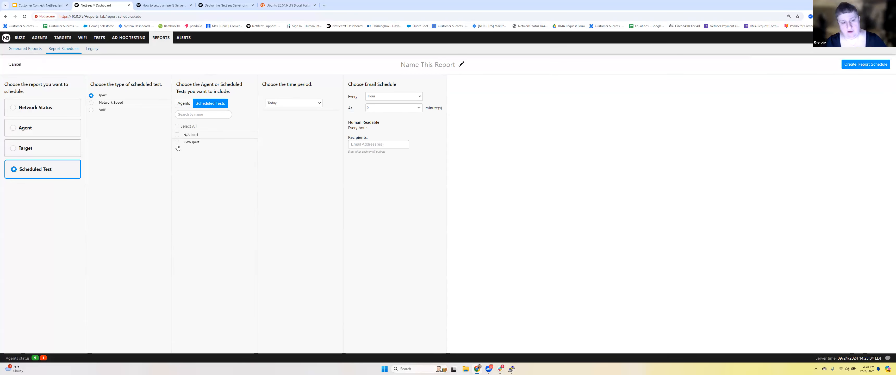
click(287, 102)
click(278, 115)
Set the report's email schedule to every week on Monday at 9 hours and 0 minutes
click(380, 97)
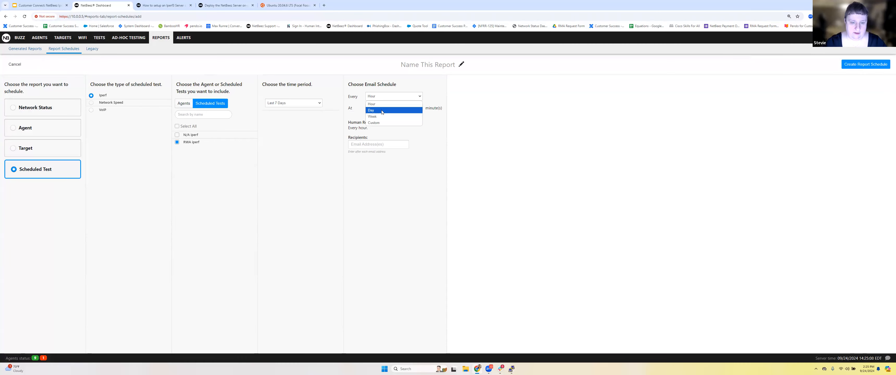
click(384, 116)
click(382, 122)
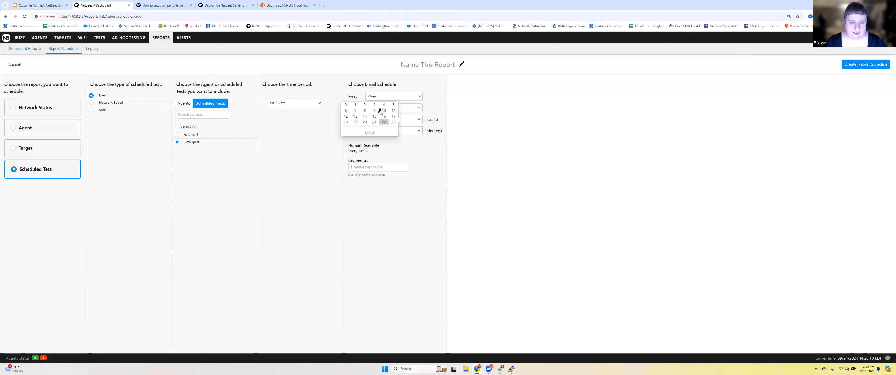
click(405, 111)
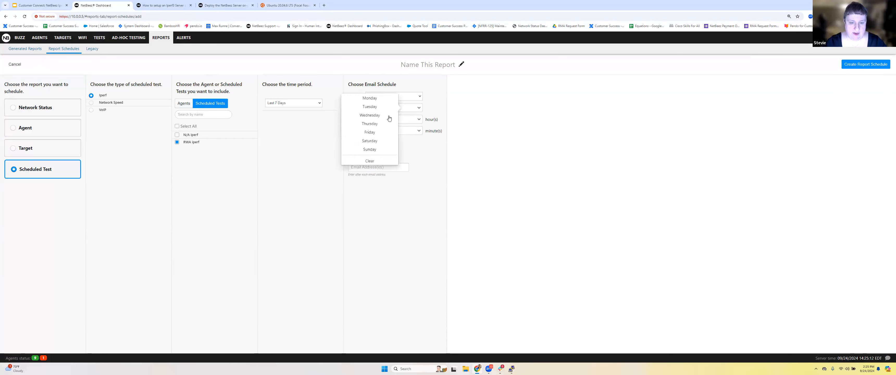
Name the report Weekly RWA Iperf and make its email recipients entry active
click(428, 64)
text(Weekly RW)
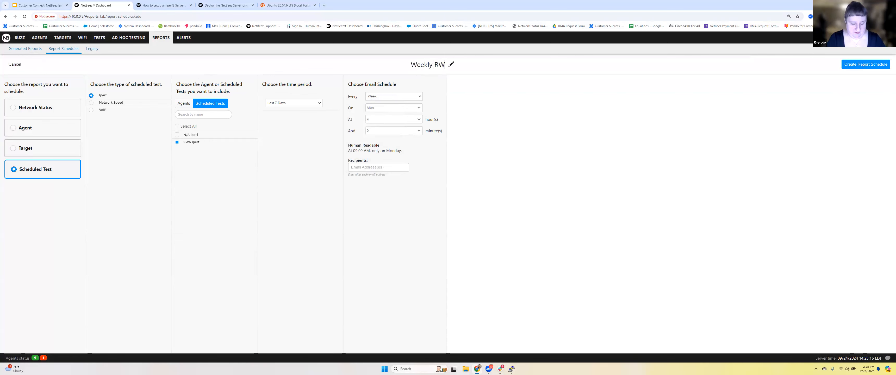
text(A Iperf)
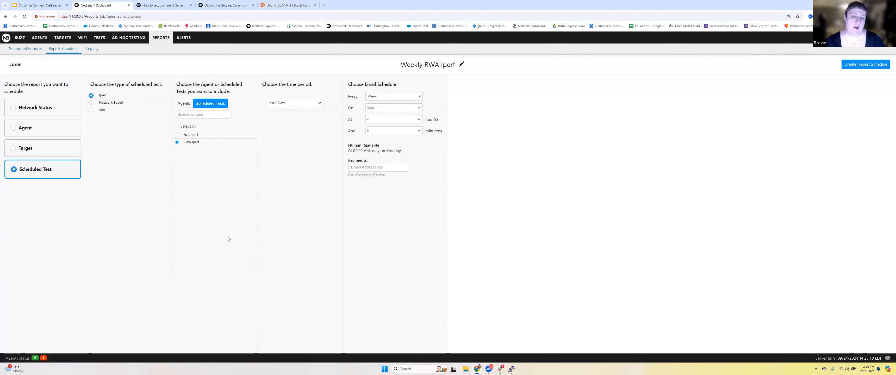
click(375, 171)
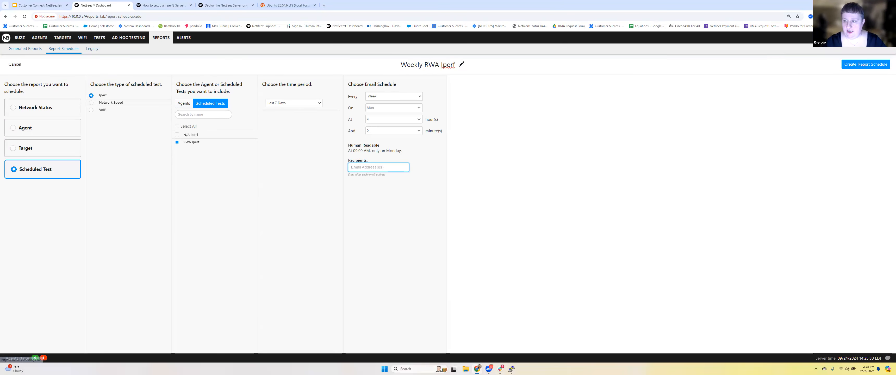
Open the dashboard's user settings and expand Public Report Settings to view the option for publicly viewable reports
click(871, 38)
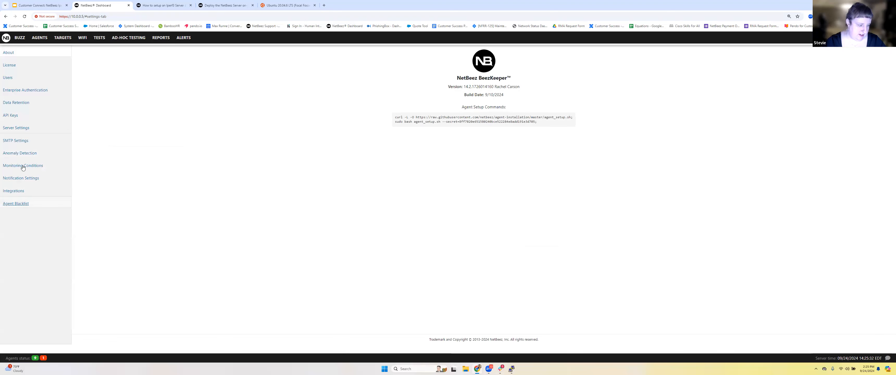
click(8, 77)
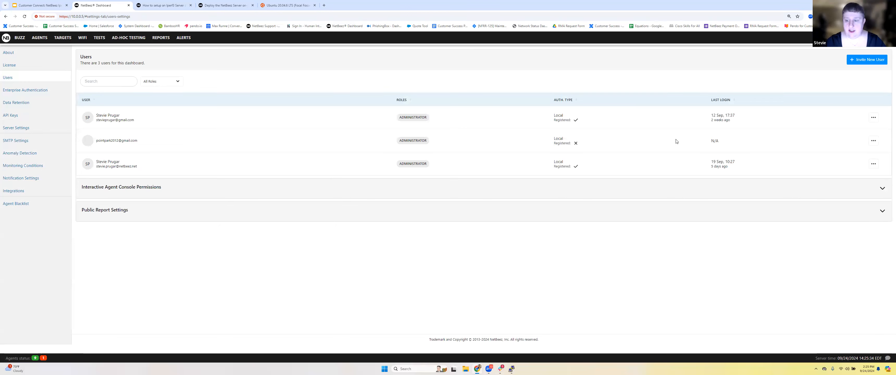
click(883, 211)
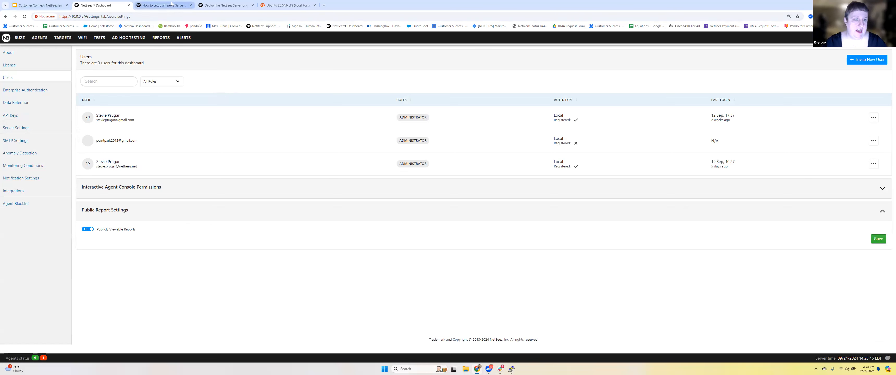
Switch to the Google Slides presentation and present its closing Q&A slide in full screen
click(63, 4)
scroll(731, 188, down, 2)
scroll(672, 187, down, 1)
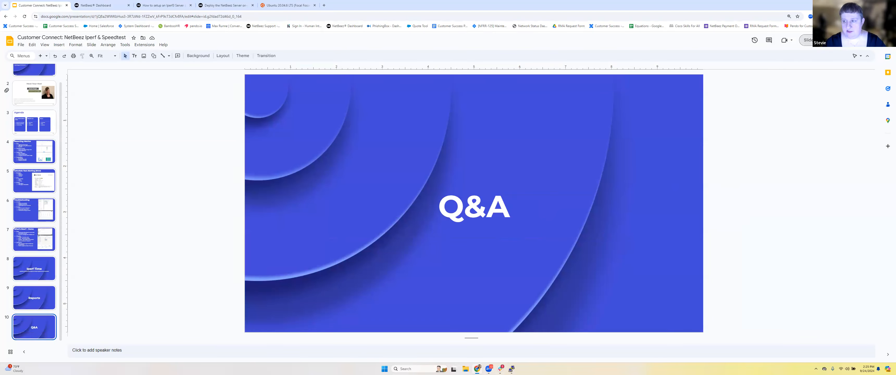
click(814, 40)
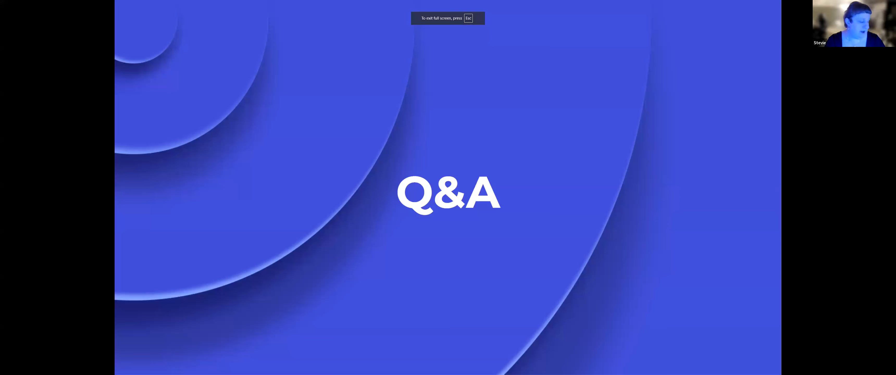